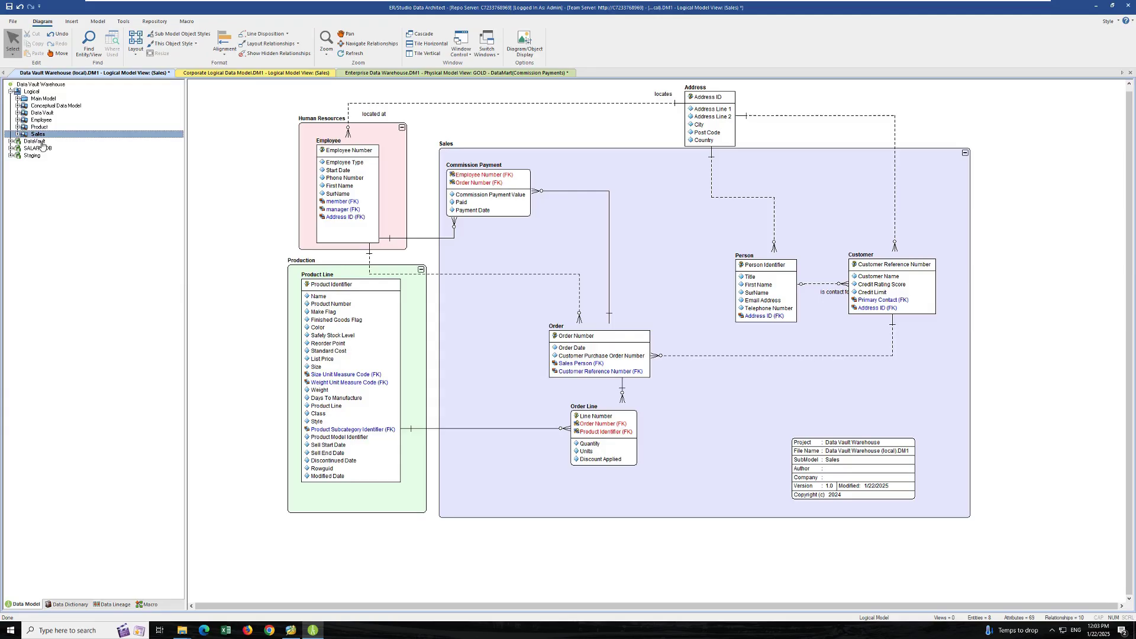
Expand the DataVault and Staging physical models and view the logical Data Vault submodel's diagram.
{"action": "left_click", "coordinate": [11, 141]}
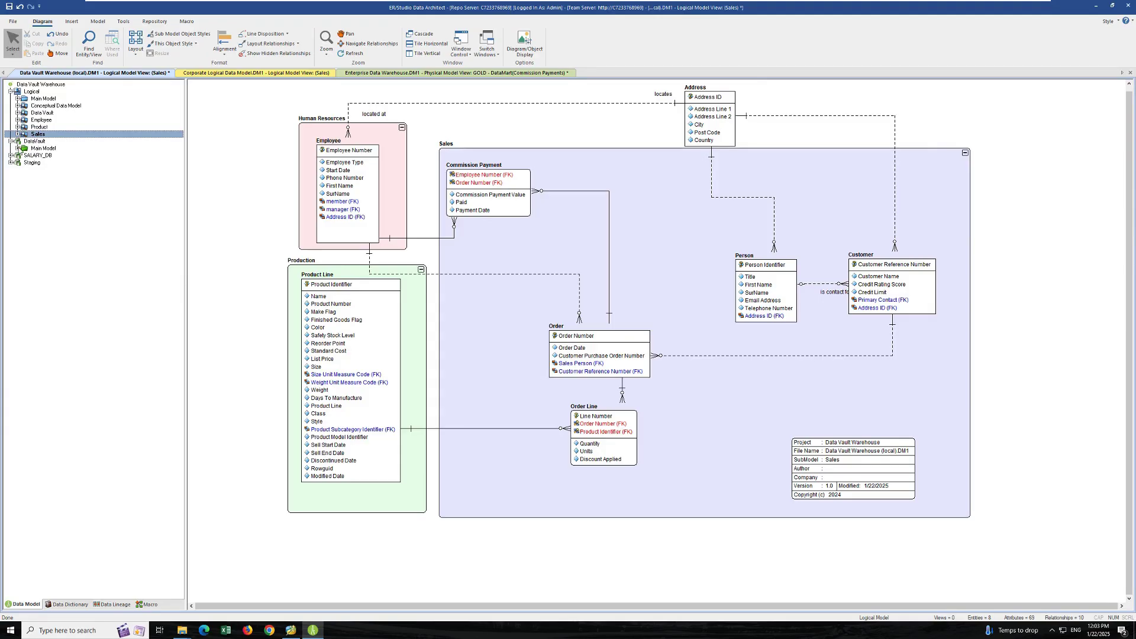
{"action": "left_click", "coordinate": [10, 162]}
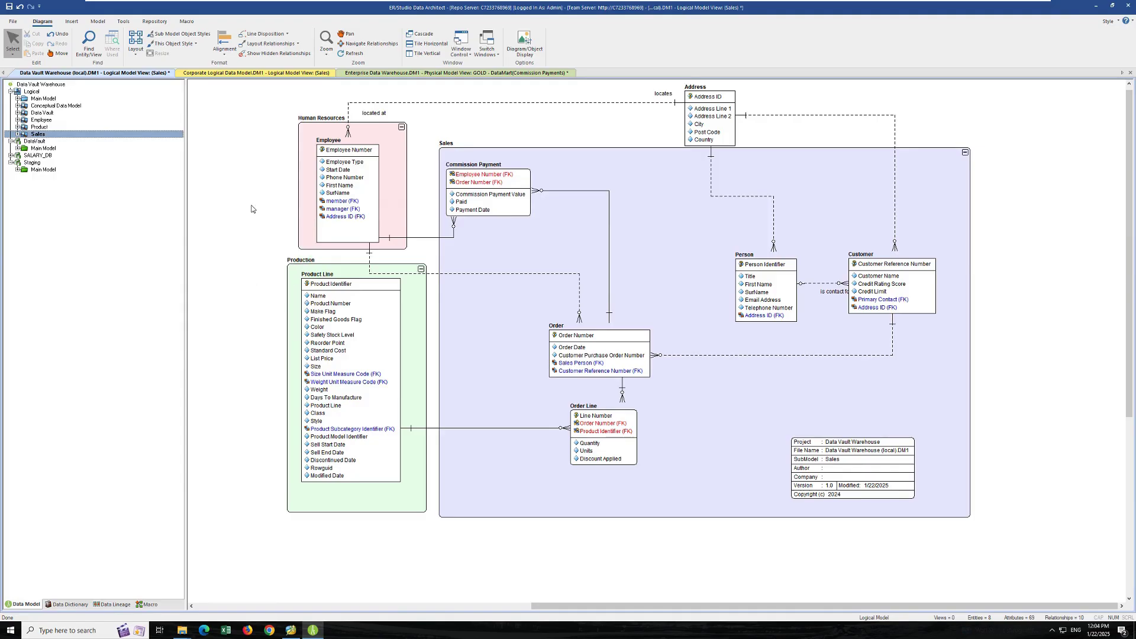
{"action": "left_click", "coordinate": [39, 113]}
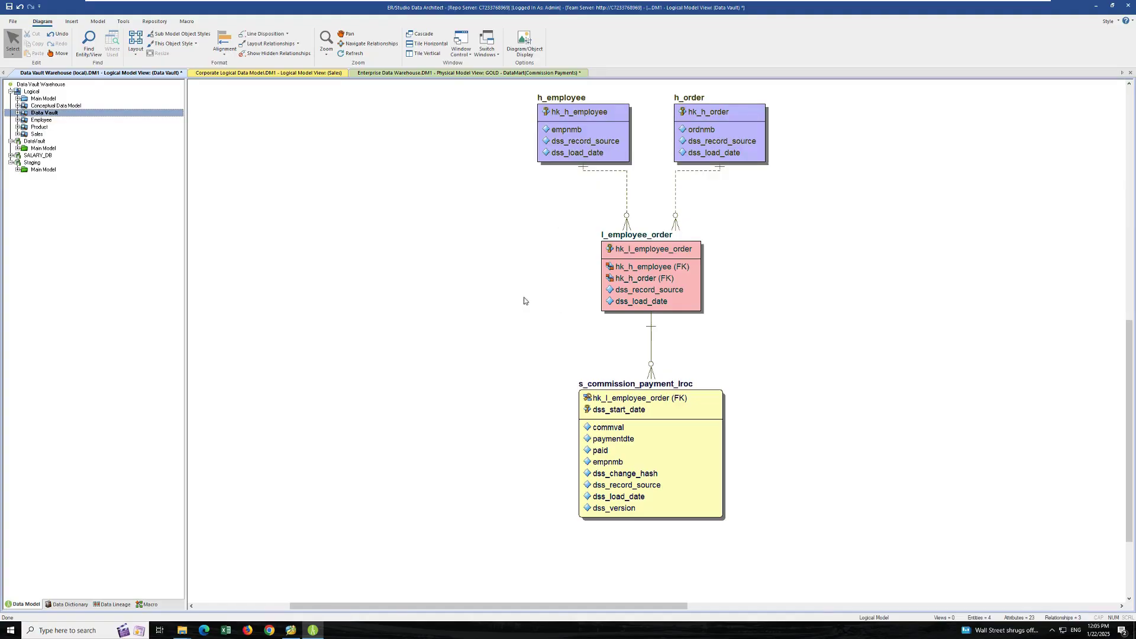
Review the available Data Vault macros and start the Hub macro on the Product Line entity in the Sales submodel.
{"action": "double_click", "coordinate": [37, 133]}
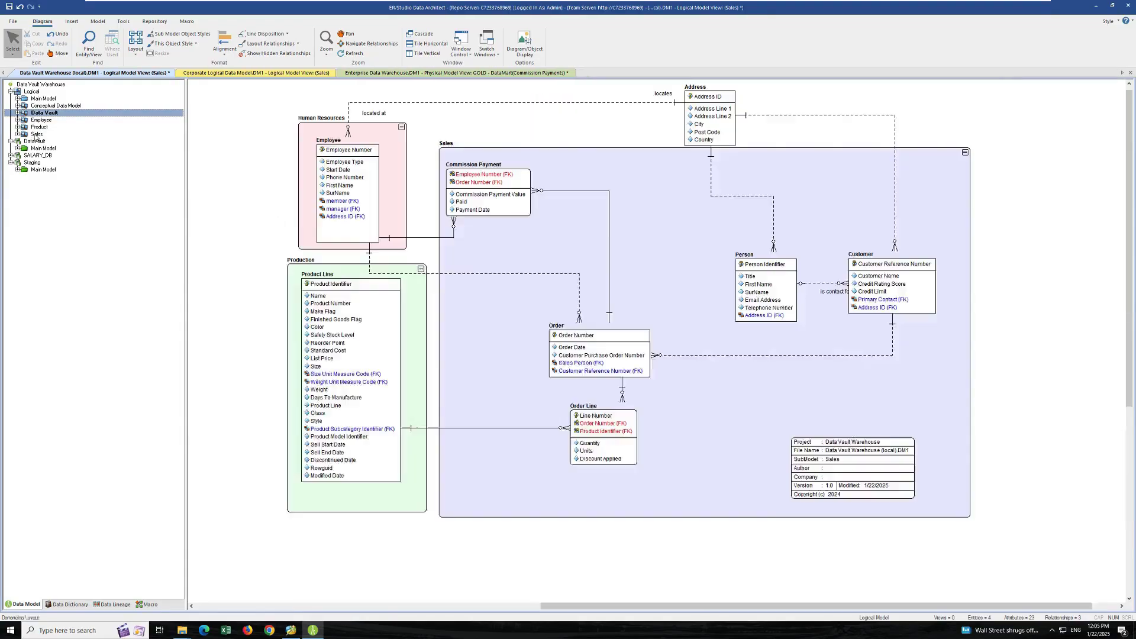
{"action": "left_click", "coordinate": [375, 330]}
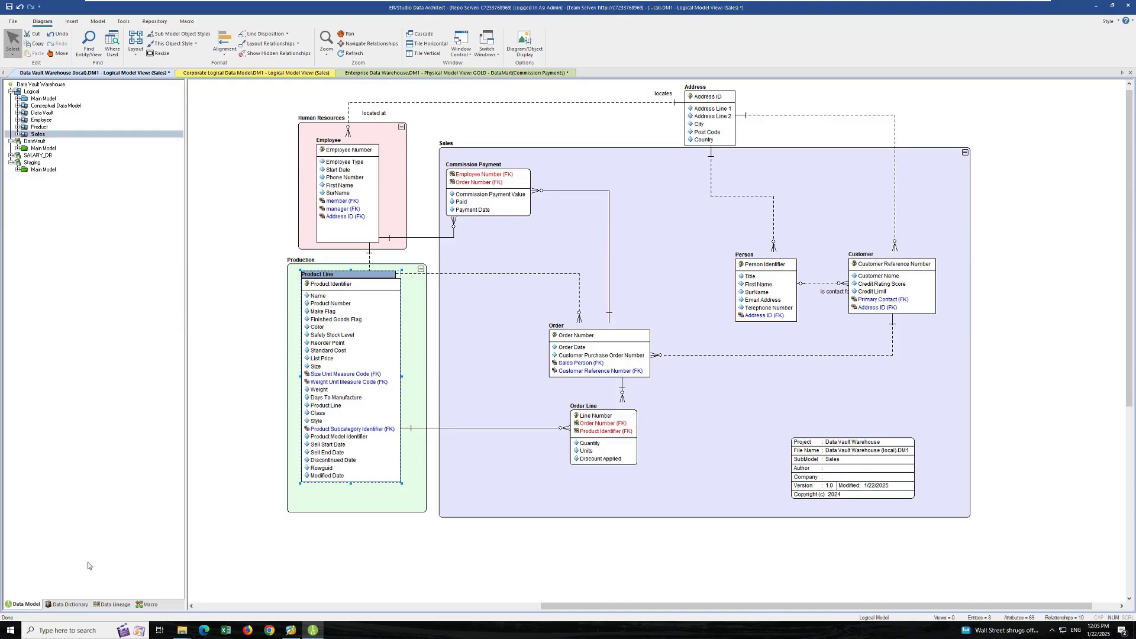
{"action": "left_click", "coordinate": [146, 604]}
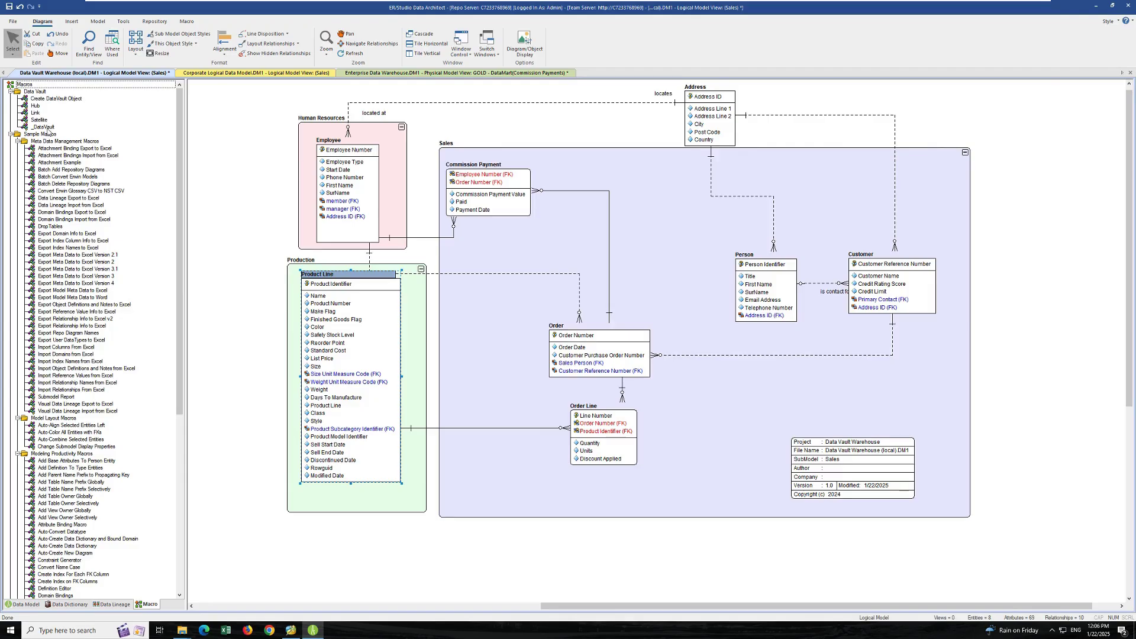
{"action": "left_click", "coordinate": [23, 605]}
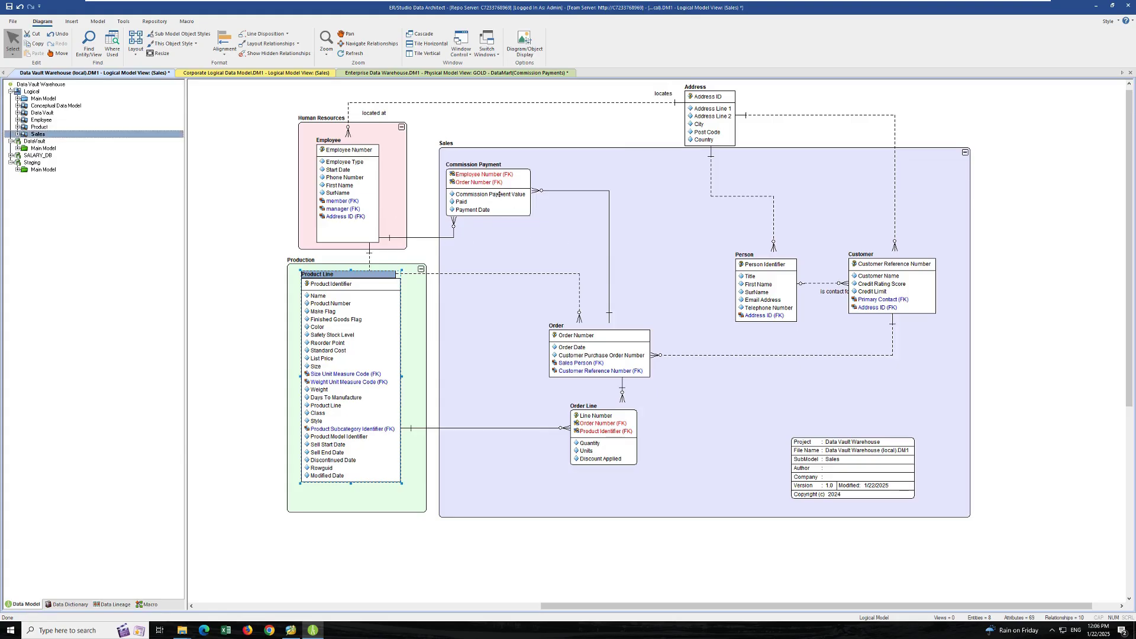
{"action": "right_click", "coordinate": [377, 318]}
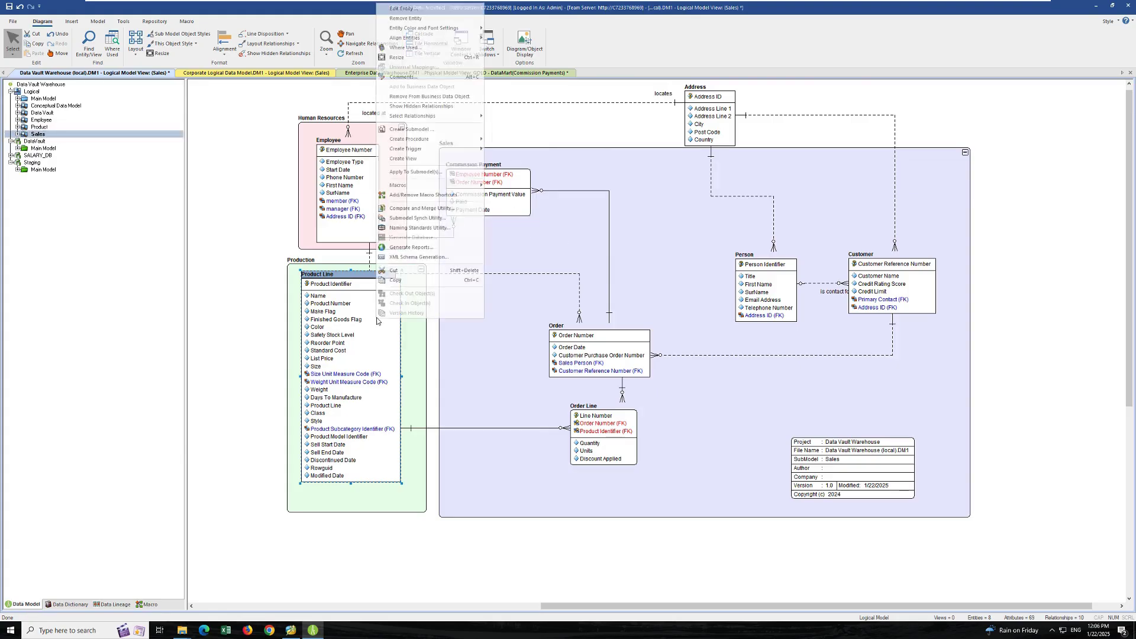
{"action": "mouse_move", "coordinate": [389, 152]}
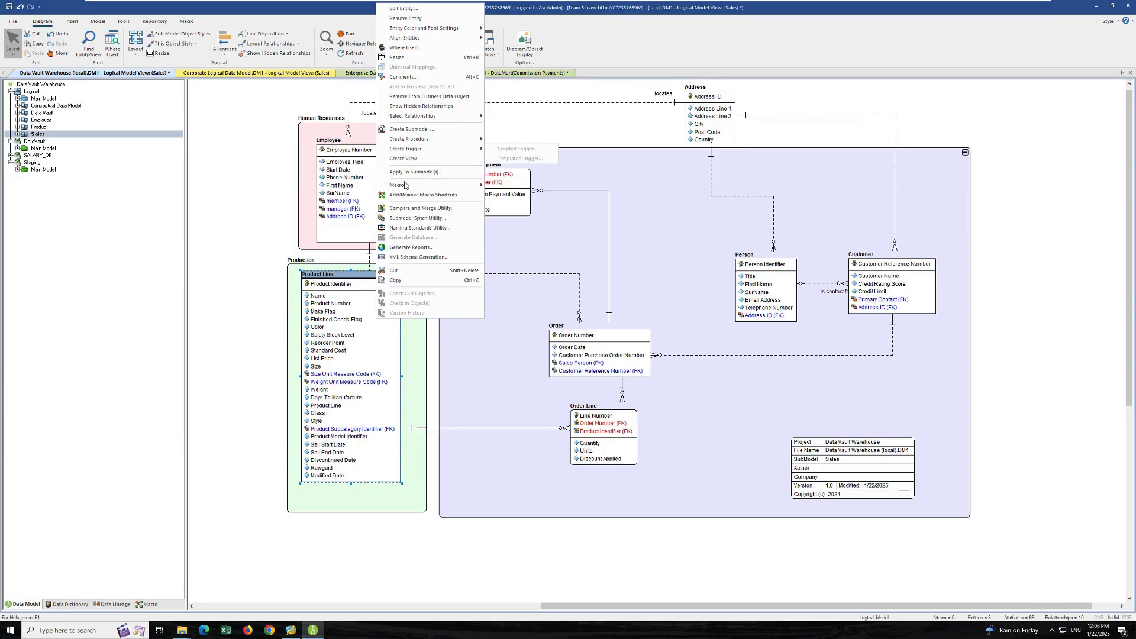
{"action": "mouse_move", "coordinate": [408, 186]}
{"action": "left_click", "coordinate": [512, 204]}
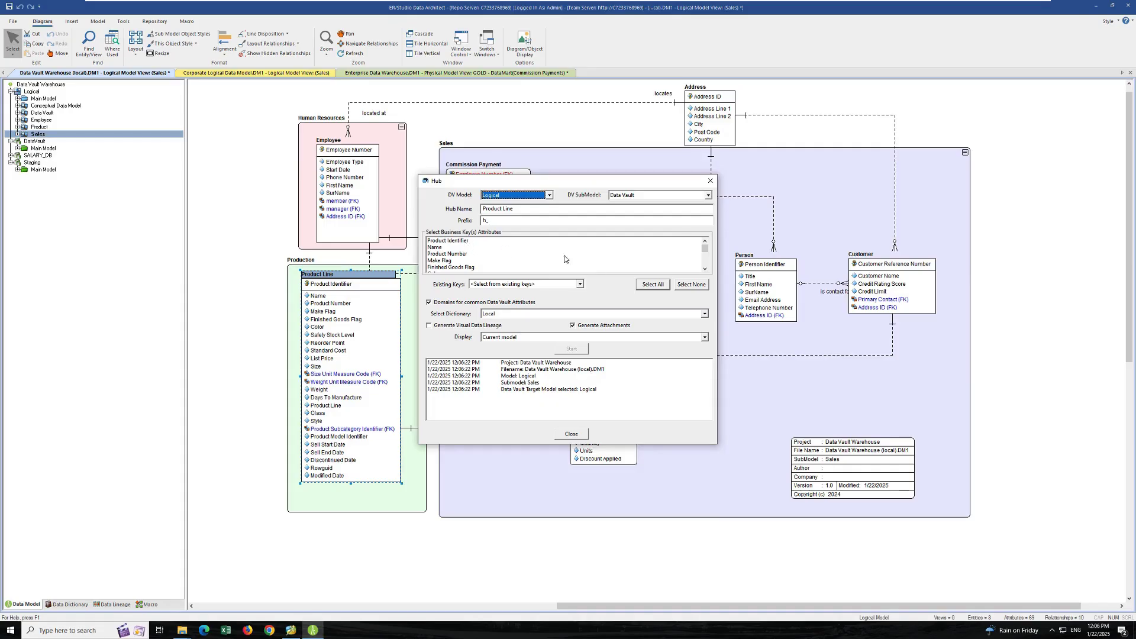
Try AK_Product_ProductNumber as the hub's existing key, with Product Model Identifier added to the selected business key attributes.
{"action": "mouse_move", "coordinate": [707, 250]}
{"action": "left_mouse_down"}
{"action": "mouse_move", "coordinate": [707, 265]}
{"action": "mouse_move", "coordinate": [706, 244]}
{"action": "left_mouse_up"}
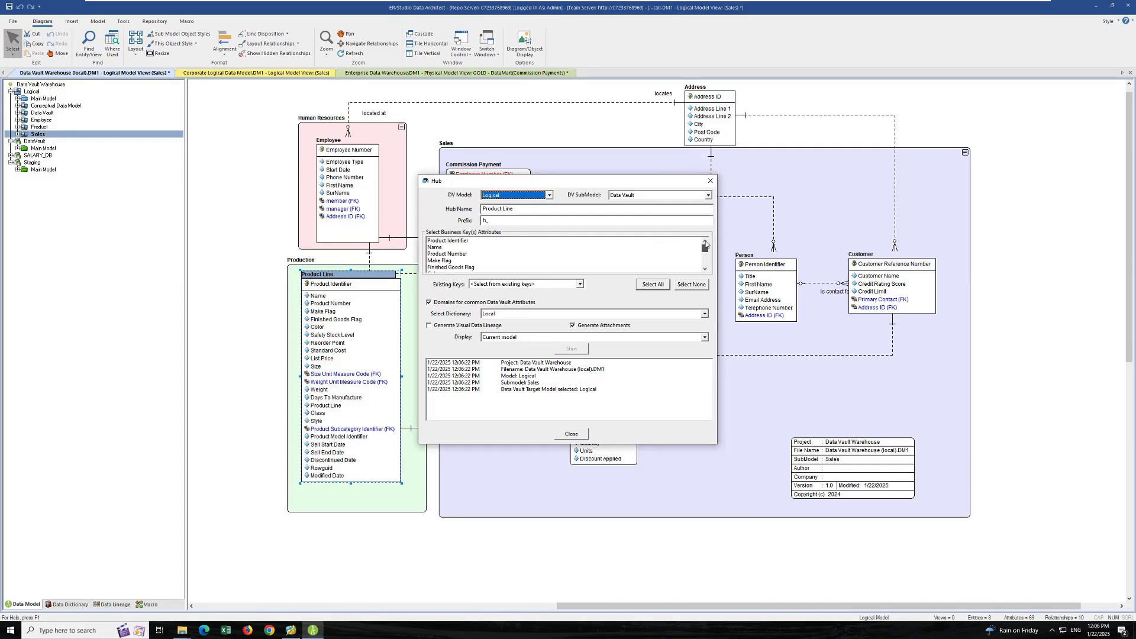
{"action": "left_click", "coordinate": [581, 285]}
{"action": "left_click", "coordinate": [512, 303]}
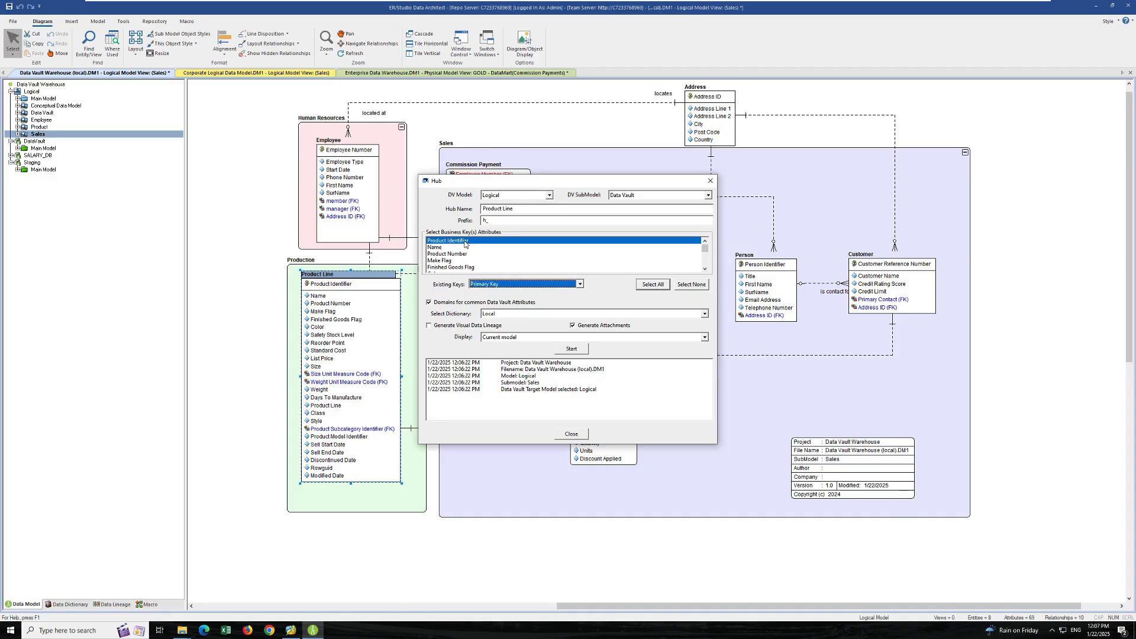
{"action": "left_click", "coordinate": [579, 284]}
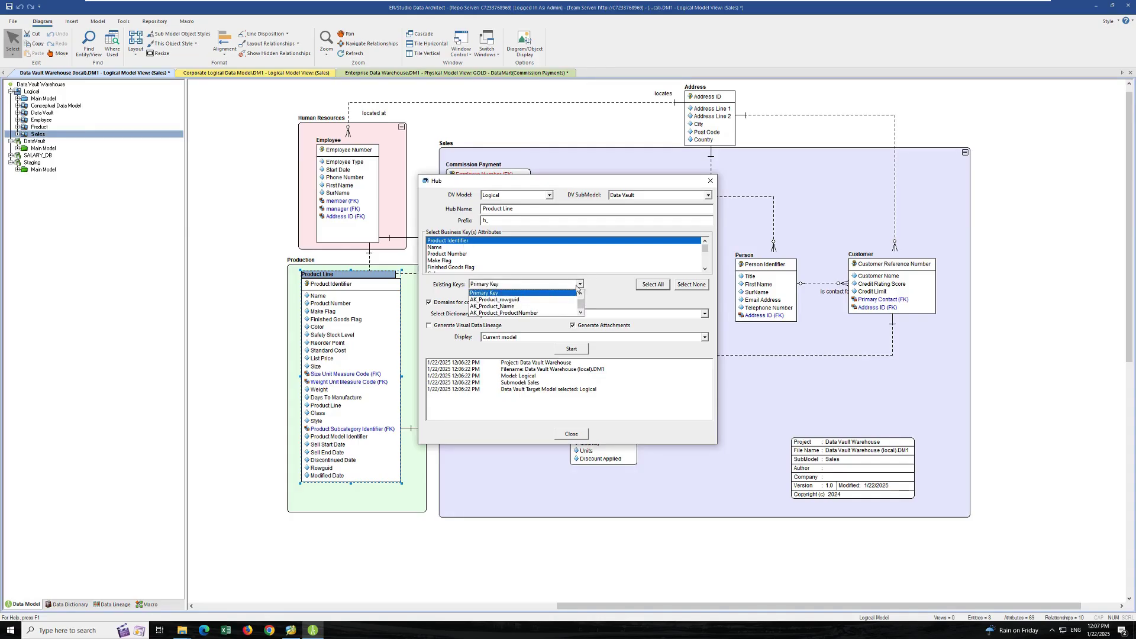
{"action": "left_click", "coordinate": [486, 307]}
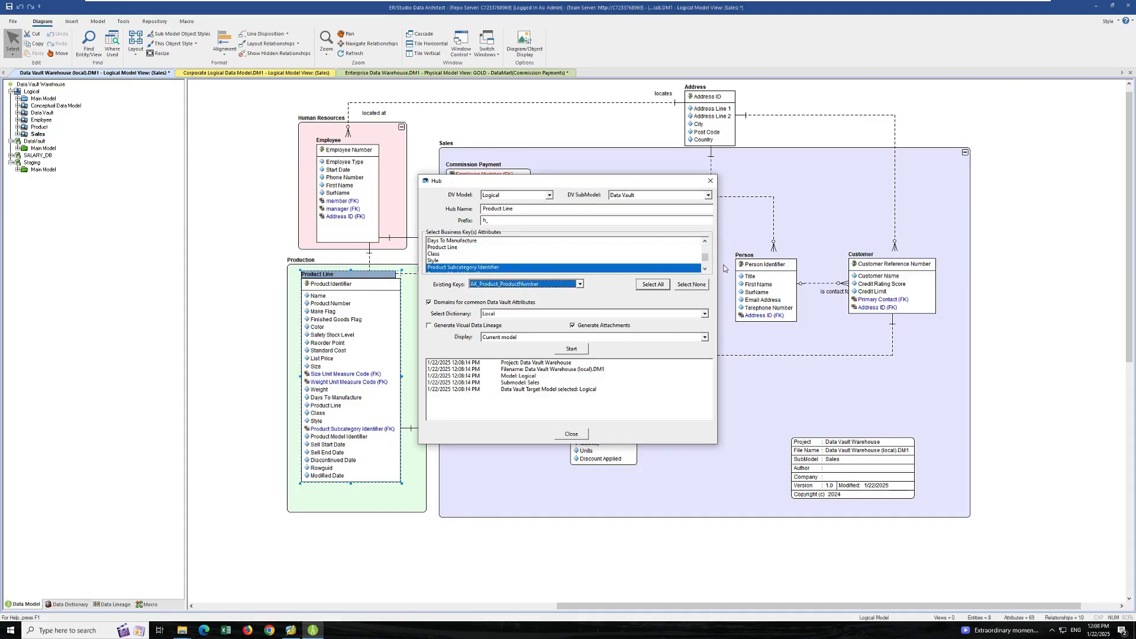
{"action": "scroll", "coordinate": [704, 265], "scroll_direction": "down", "scroll_amount": 2}
{"action": "left_click", "coordinate": [503, 260], "text": "ctrl"}
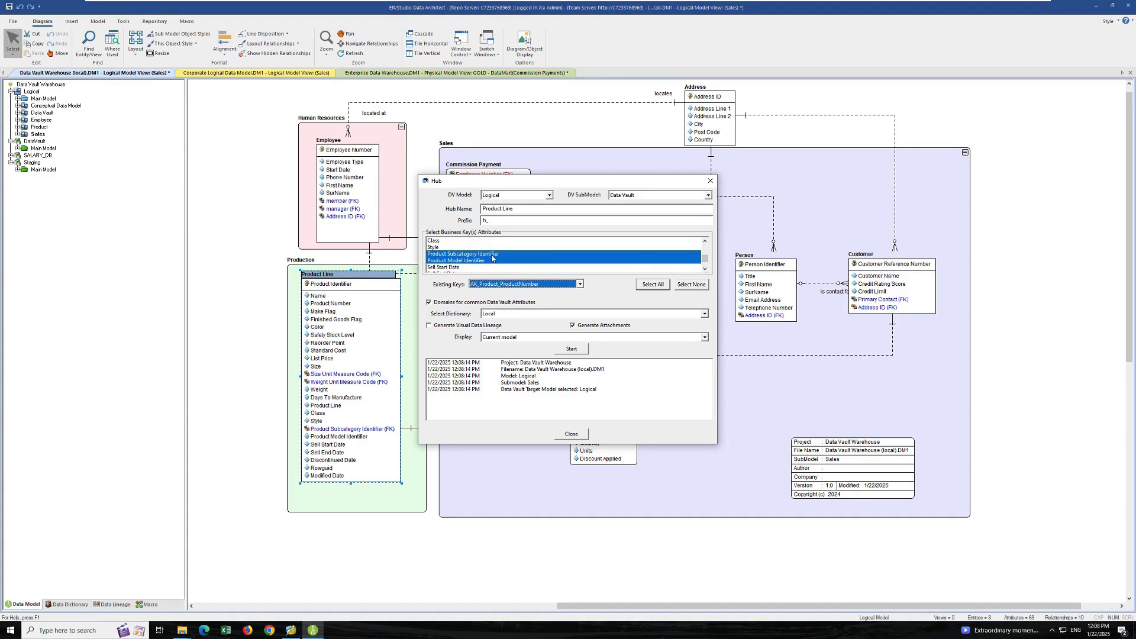
{"action": "left_click_drag", "start_coordinate": [704, 259], "coordinate": [703, 250]}
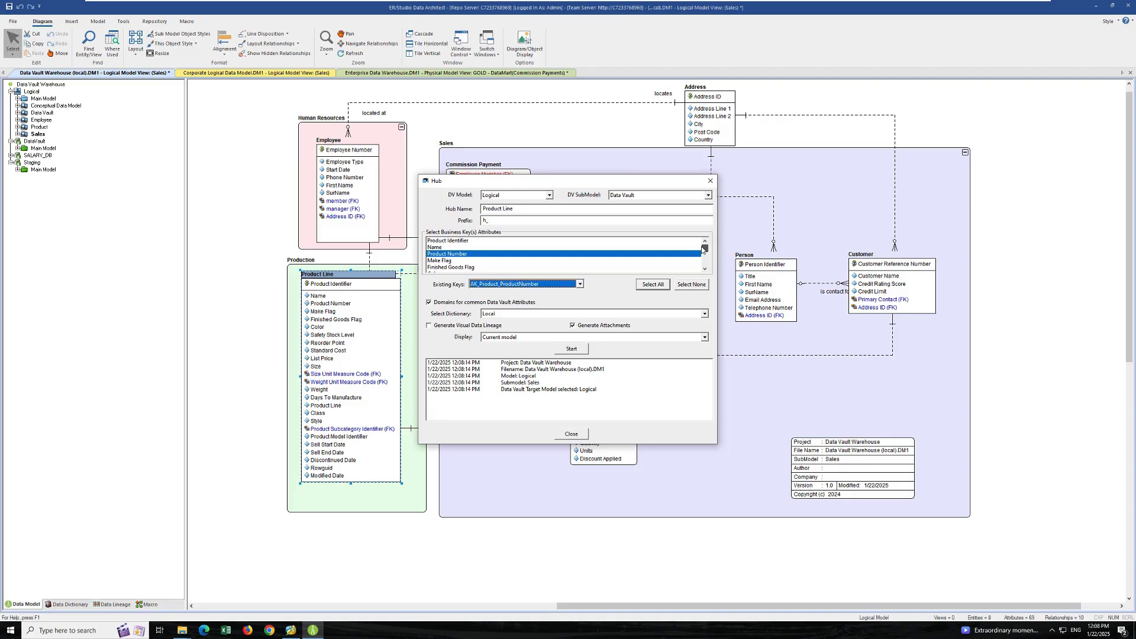
Generate the Product Line hub in the Data Vault submodel with the primary key as its business key.
{"action": "left_click", "coordinate": [581, 284]}
{"action": "left_click", "coordinate": [515, 294]}
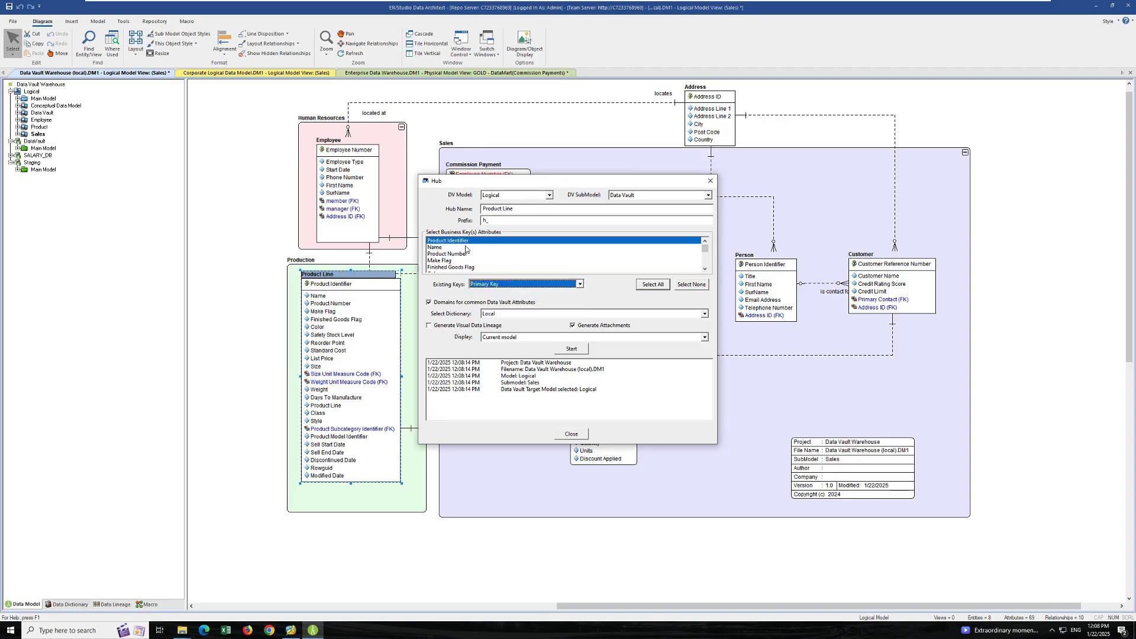
{"action": "left_click", "coordinate": [571, 349]}
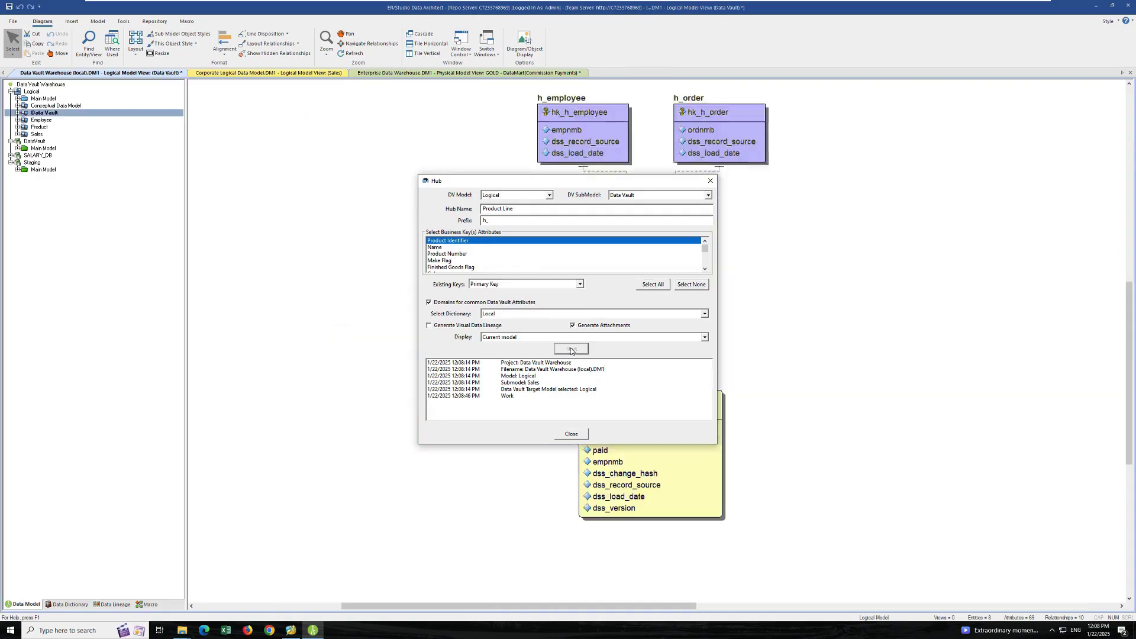
{"action": "left_click", "coordinate": [571, 434]}
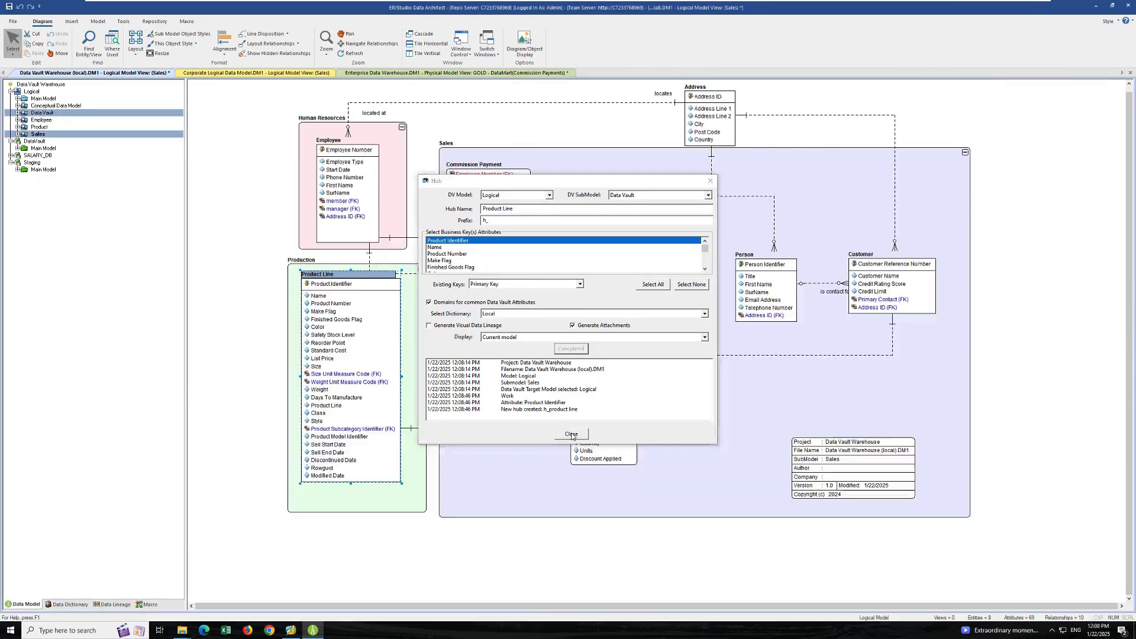
Create the order_product line link between the h_order and h_product line hubs in the Data Vault submodel using the Link macro.
{"action": "left_click", "coordinate": [40, 113]}
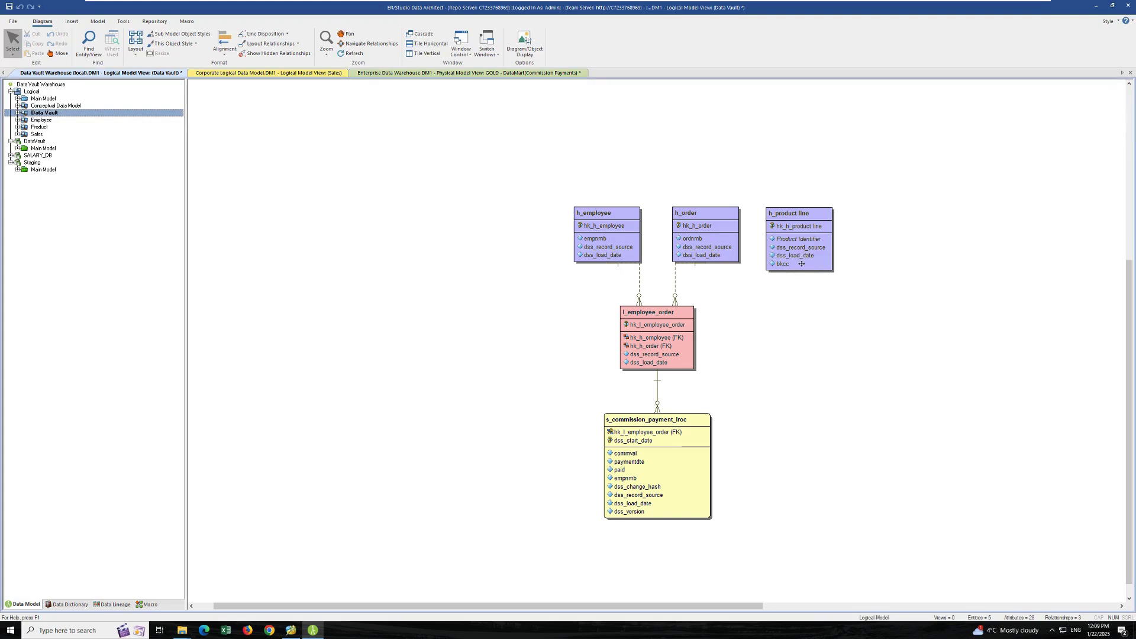
{"action": "left_click", "coordinate": [726, 257]}
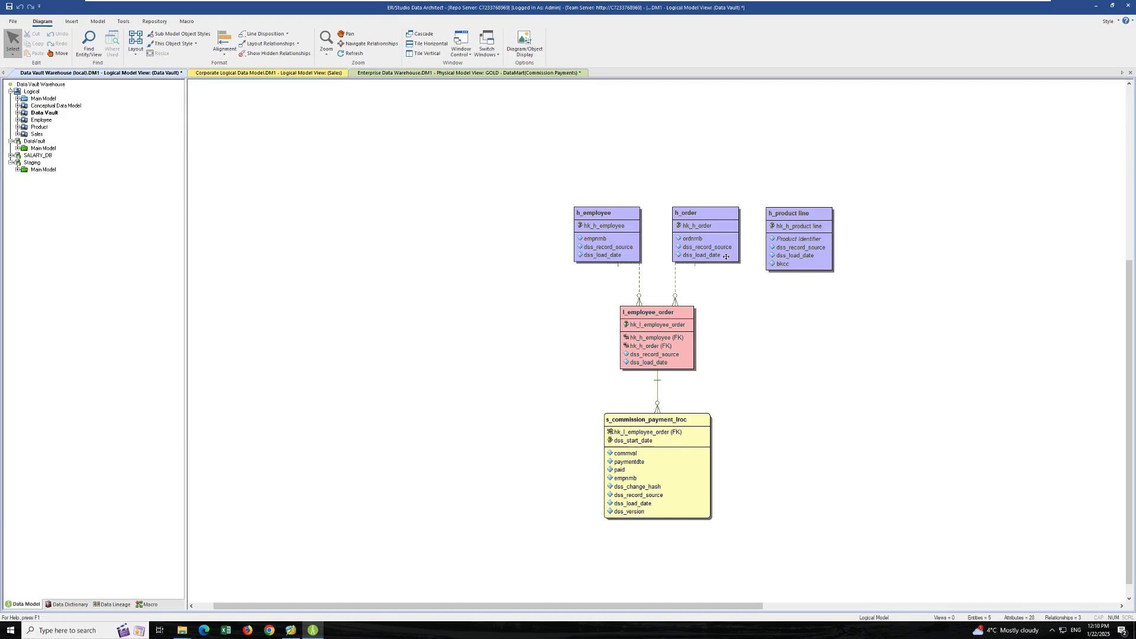
{"action": "left_click", "coordinate": [800, 265], "text": "ctrl"}
{"action": "right_click", "coordinate": [721, 236]}
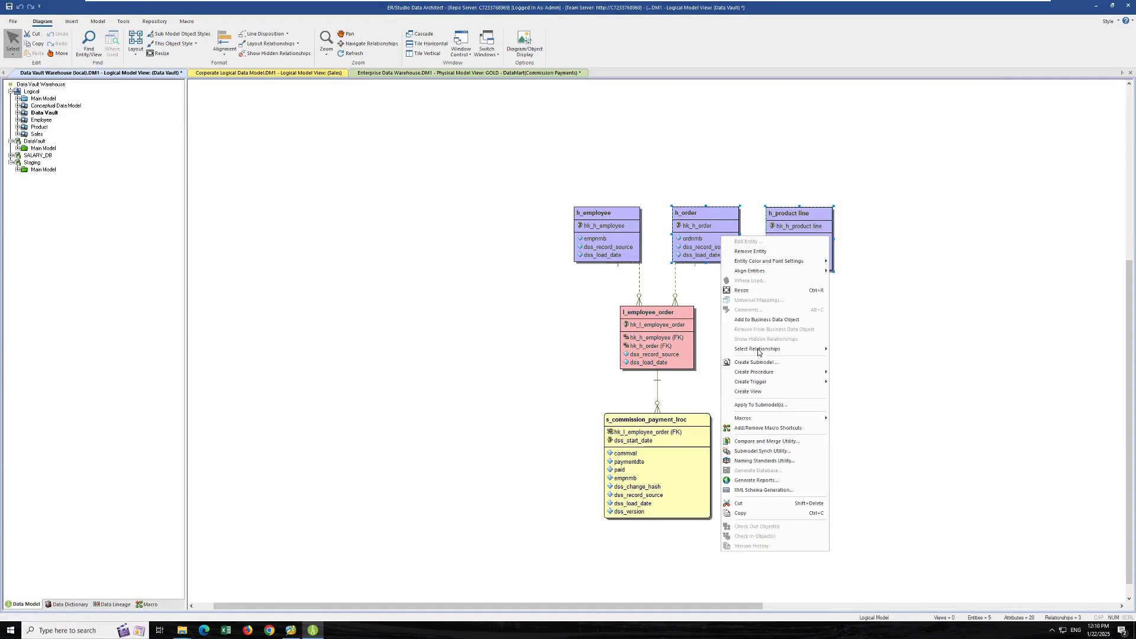
{"action": "mouse_move", "coordinate": [753, 416]}
{"action": "left_click", "coordinate": [855, 419]}
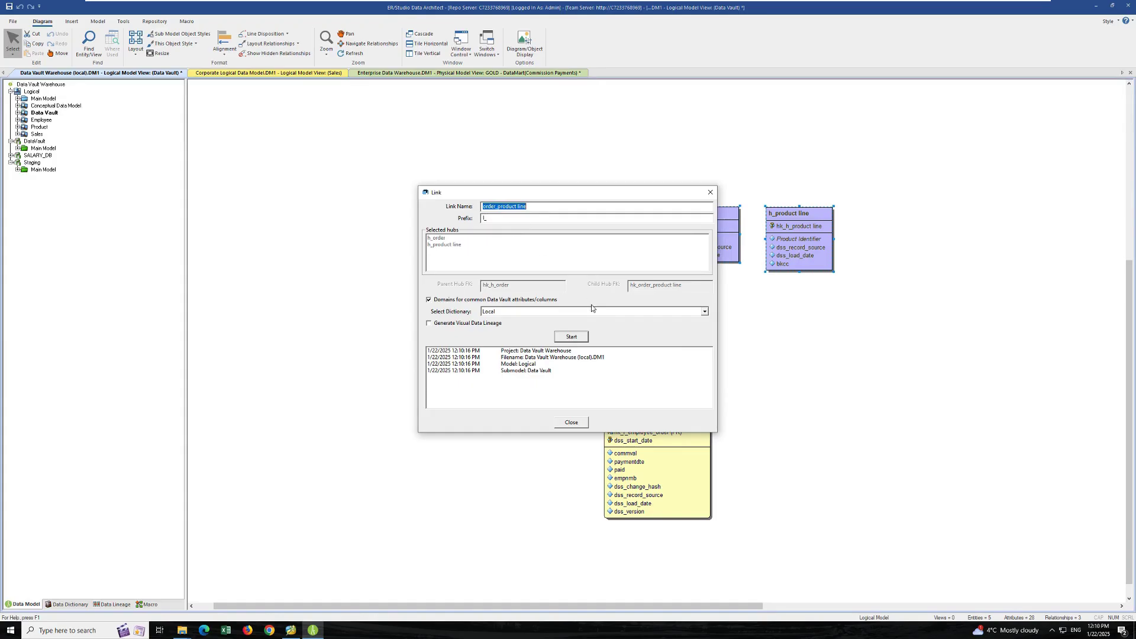
{"action": "left_click", "coordinate": [572, 338]}
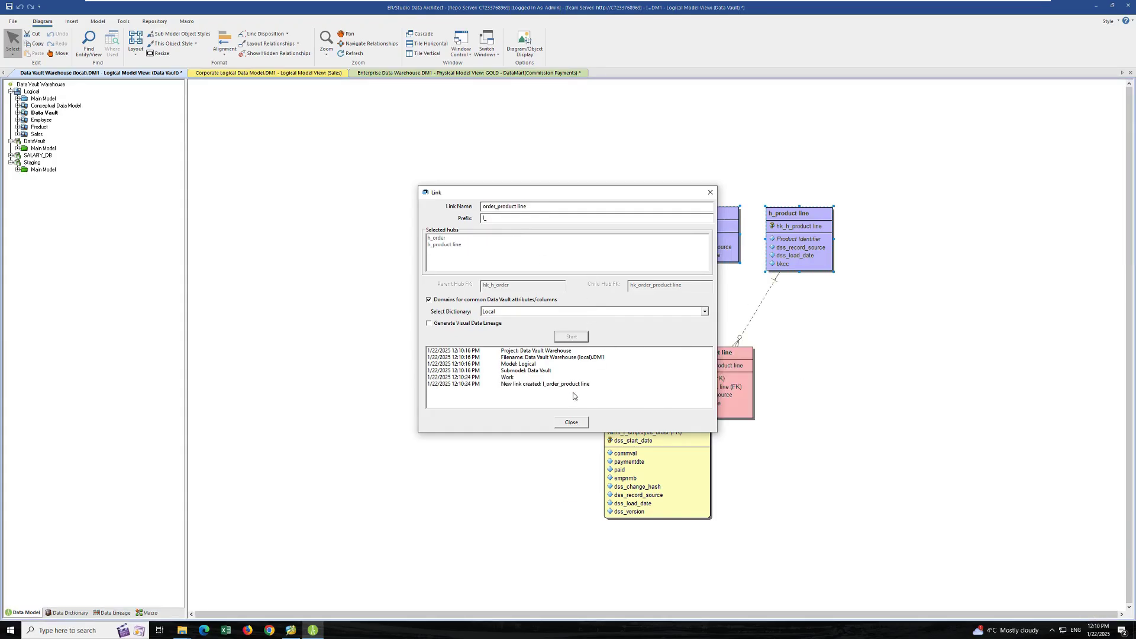
{"action": "left_click", "coordinate": [571, 422]}
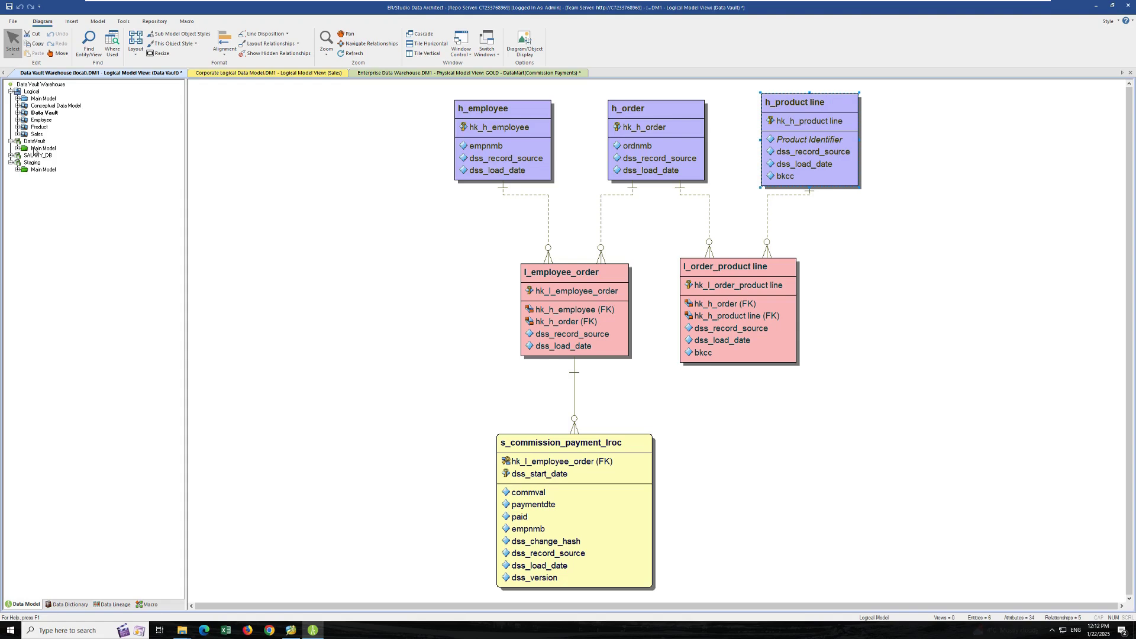
Compare the logical Data Vault submodel with the DataVault physical model and merge all differences into the target.
{"action": "right_click", "coordinate": [46, 113]}
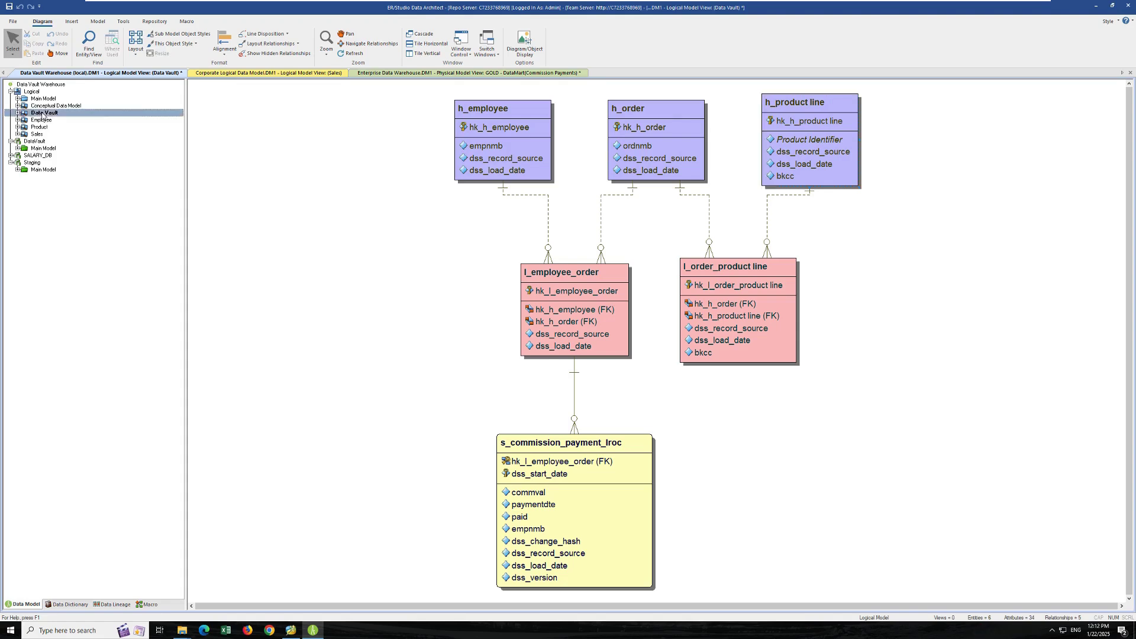
{"action": "left_click", "coordinate": [85, 204]}
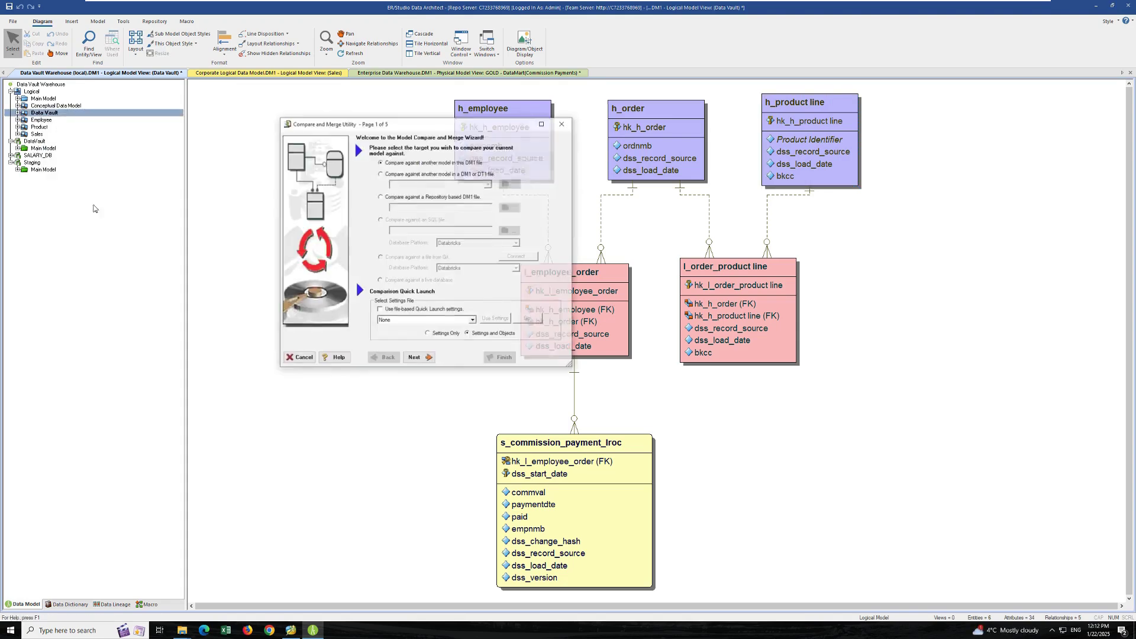
{"action": "left_click", "coordinate": [415, 358]}
{"action": "left_click", "coordinate": [416, 358]}
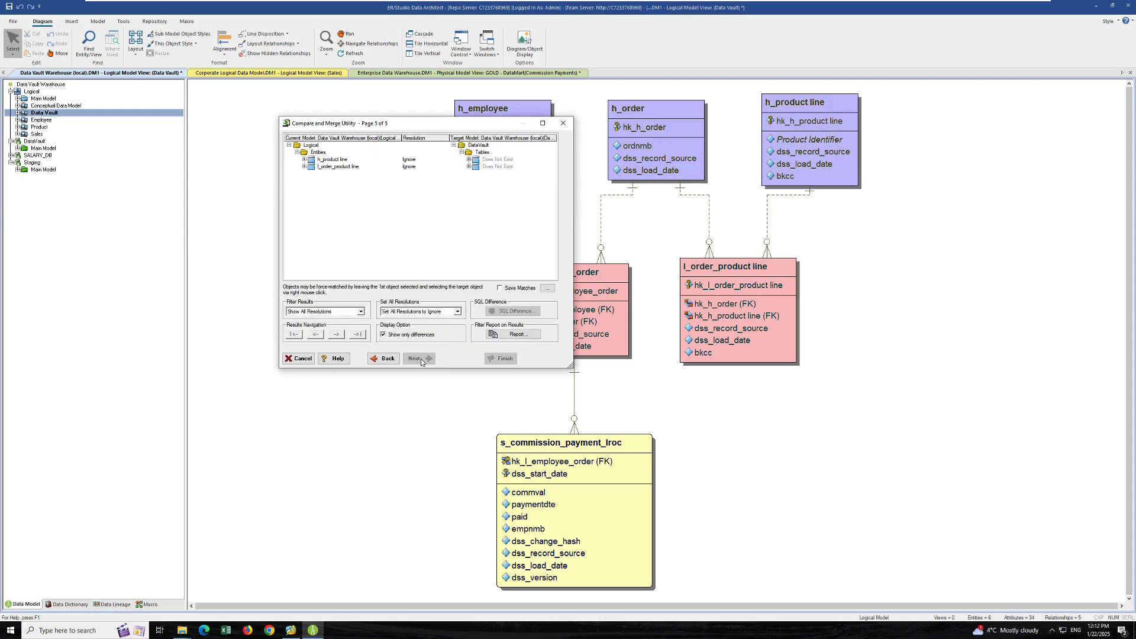
{"action": "left_click", "coordinate": [457, 311]}
{"action": "left_click", "coordinate": [435, 340]}
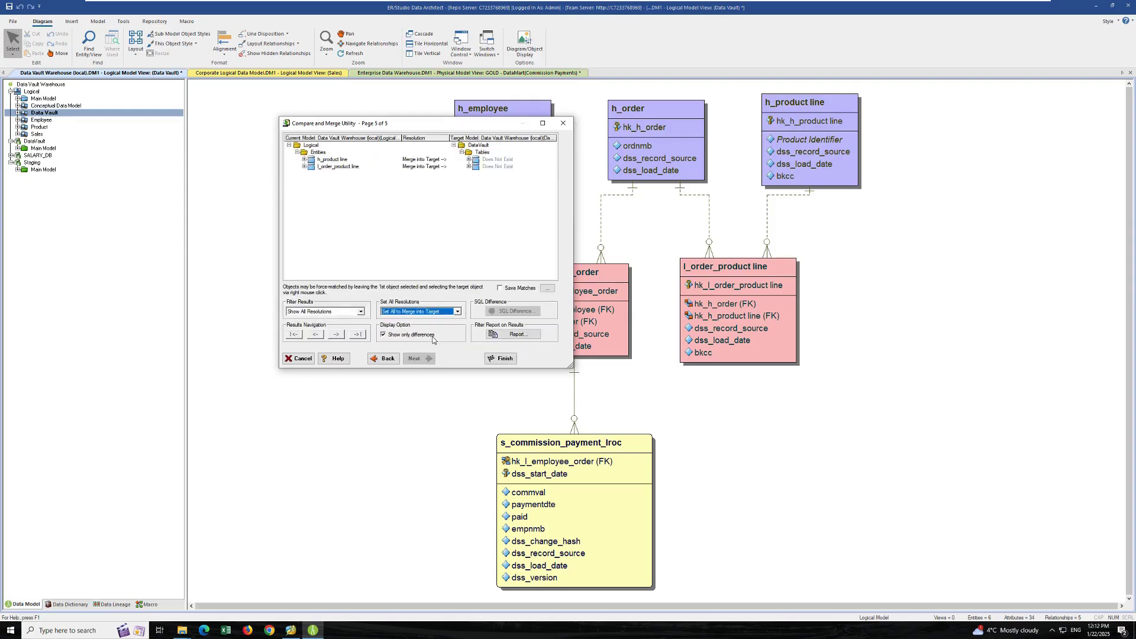
{"action": "left_click", "coordinate": [501, 359]}
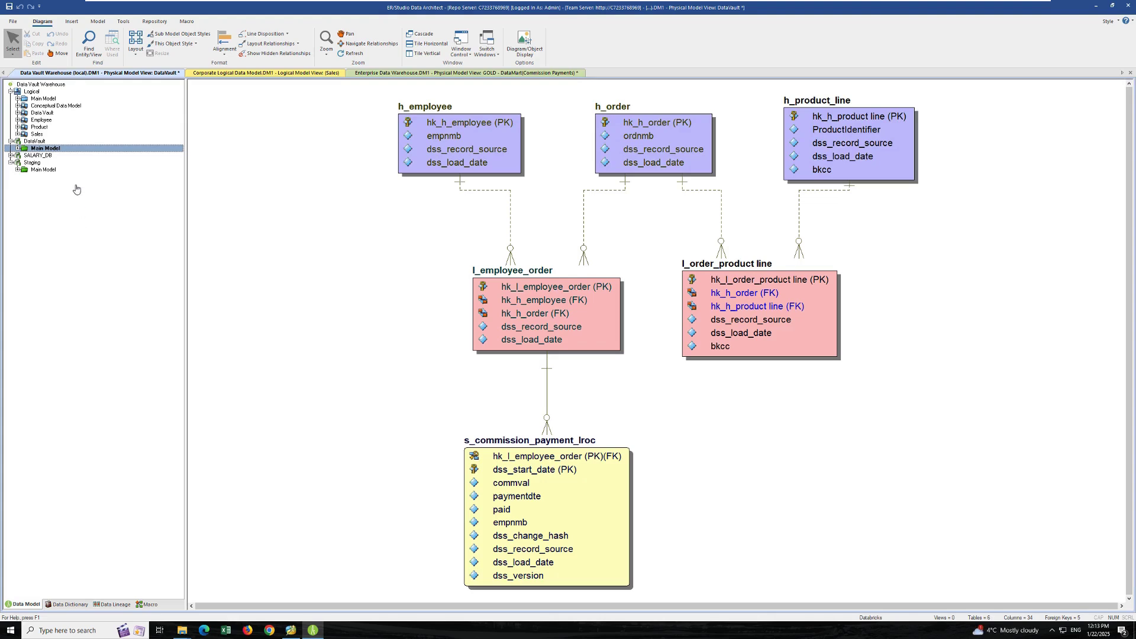
Review the SALARY_DB source tables and the Staging main model, selecting the staging ORD table.
{"action": "left_click", "coordinate": [35, 155]}
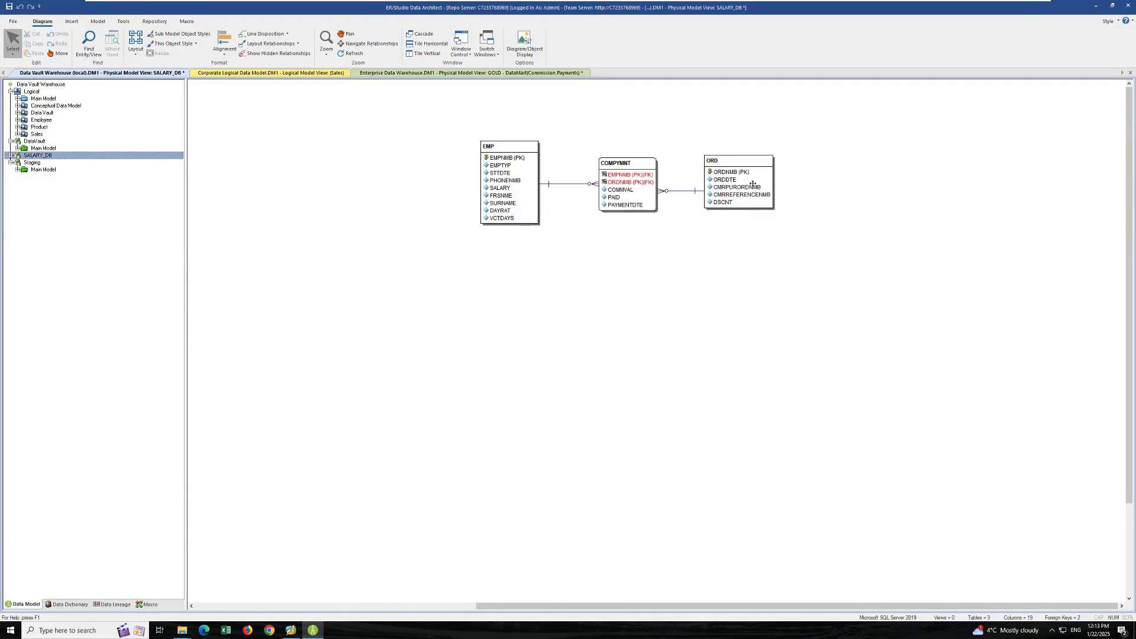
{"action": "left_click", "coordinate": [38, 170]}
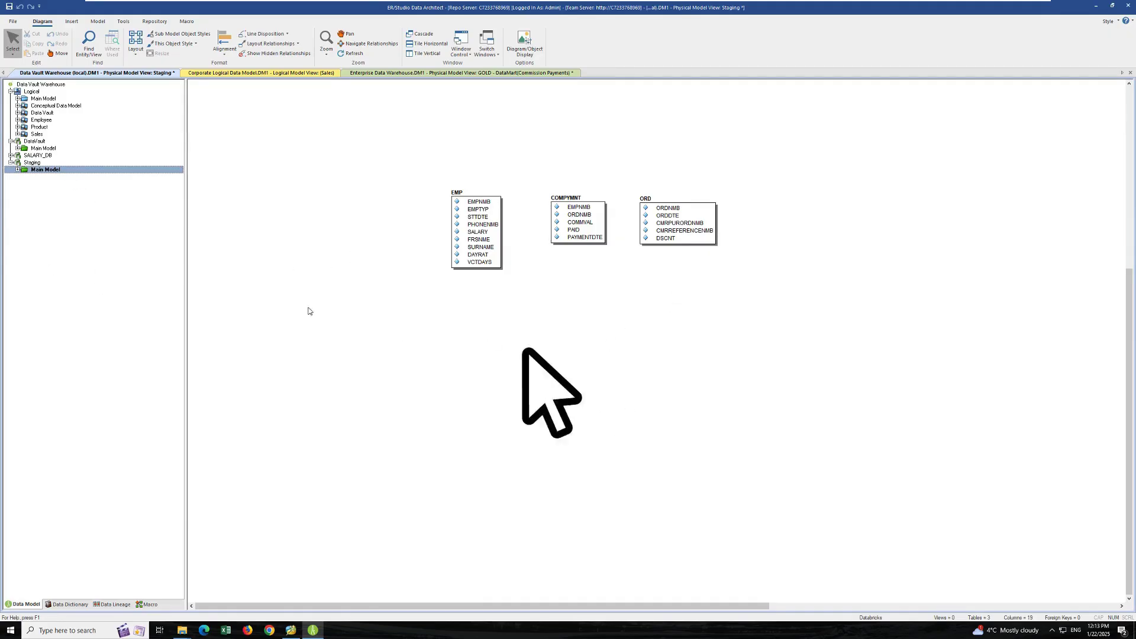
{"action": "left_click", "coordinate": [680, 238]}
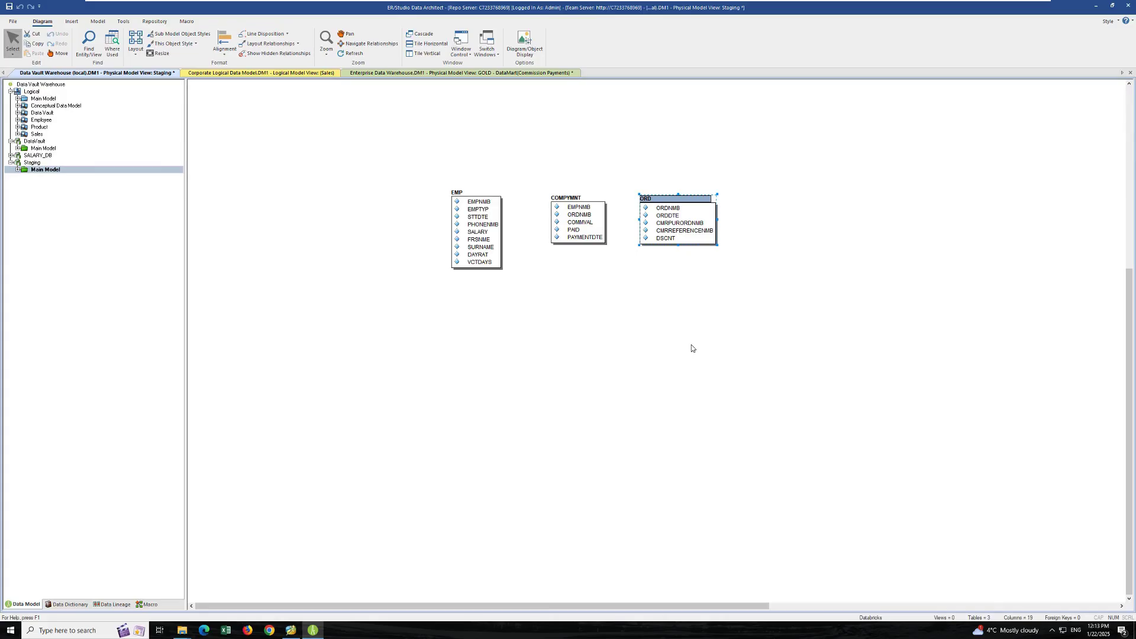
{"action": "left_click", "coordinate": [36, 149]}
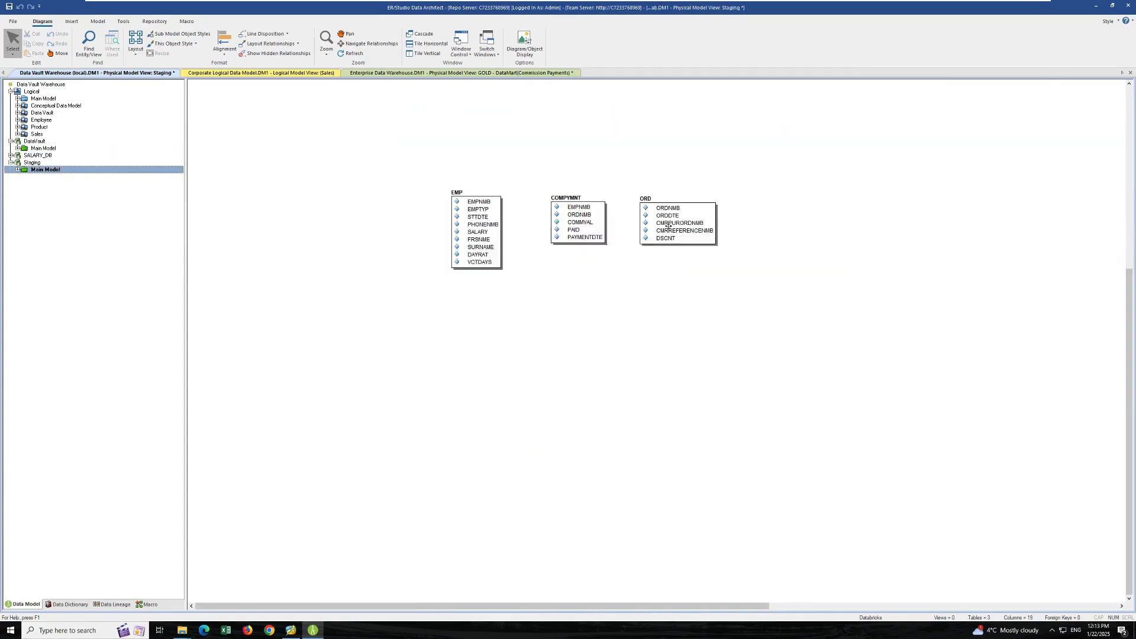
{"action": "left_click", "coordinate": [669, 226]}
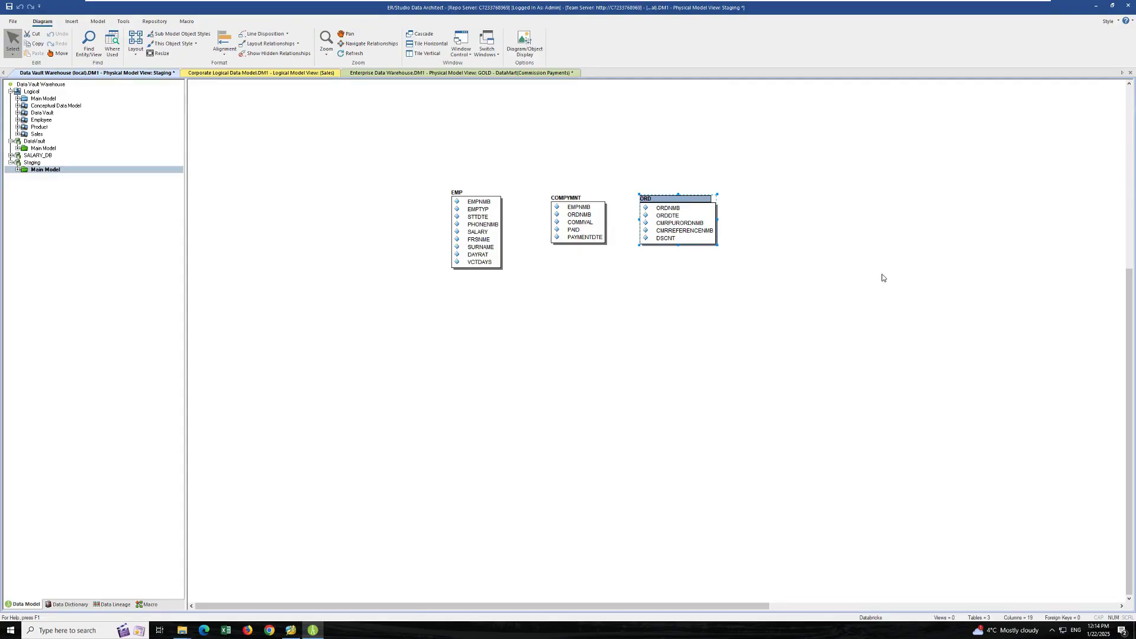
Examine the staging ORD table's definition, its columns and the ORDNMB column's properties.
{"action": "left_click", "coordinate": [632, 302]}
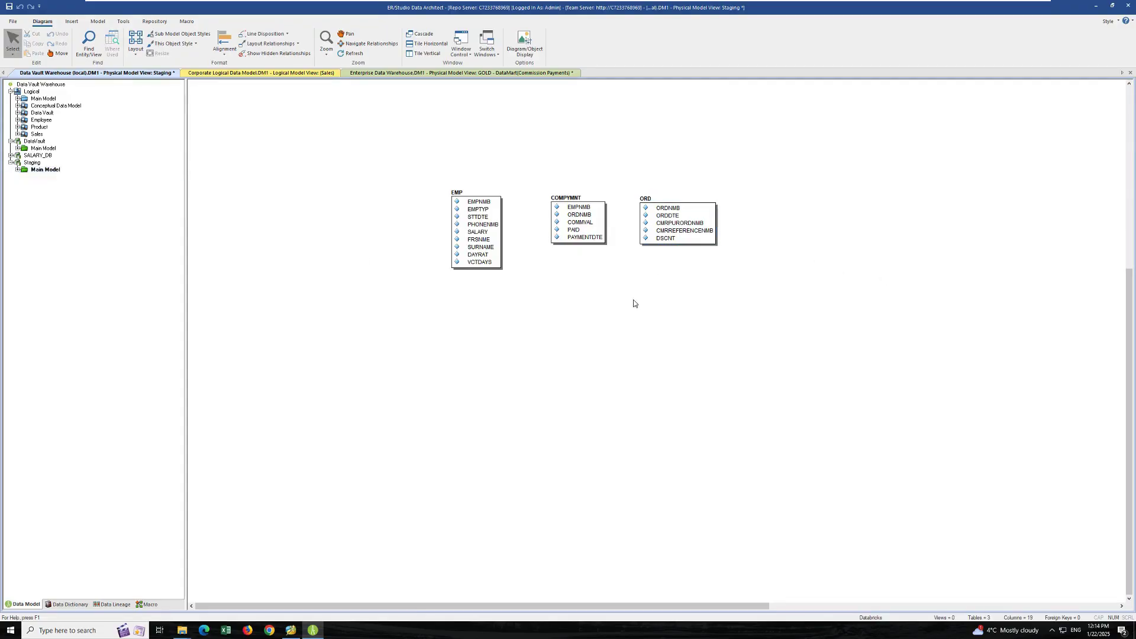
{"action": "left_click", "coordinate": [671, 230]}
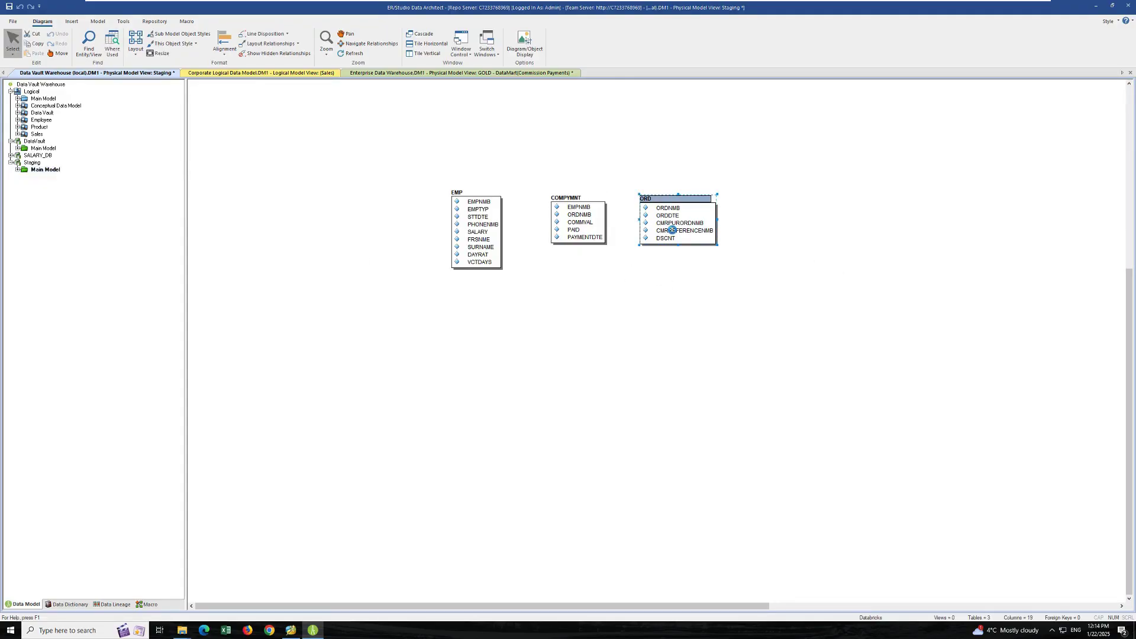
{"action": "double_click", "coordinate": [670, 230]}
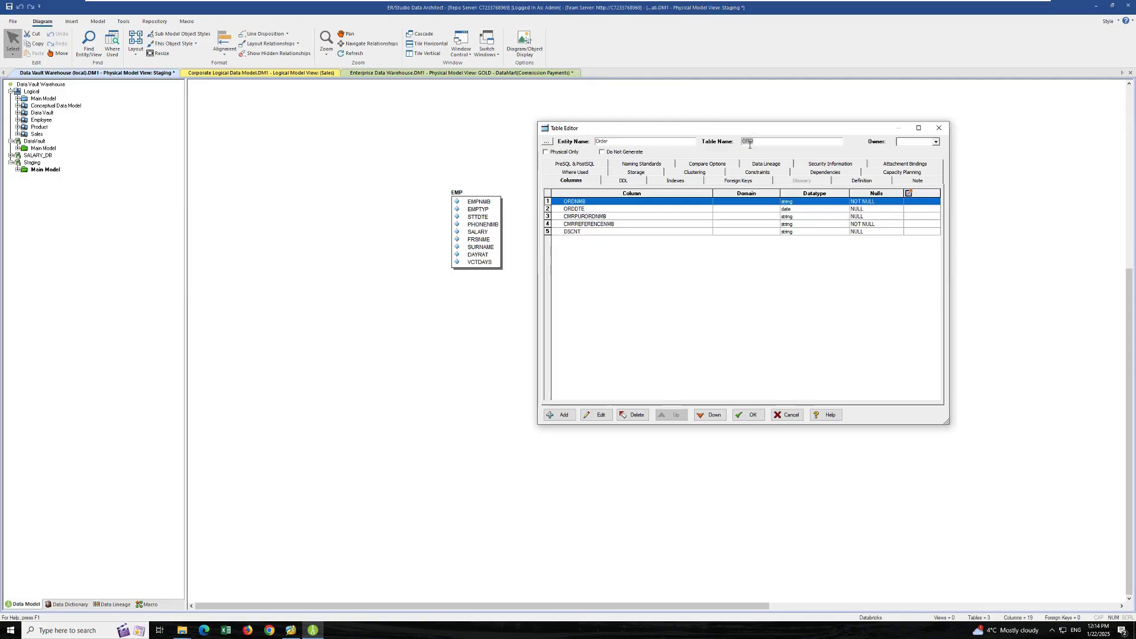
{"action": "left_click", "coordinate": [856, 183]}
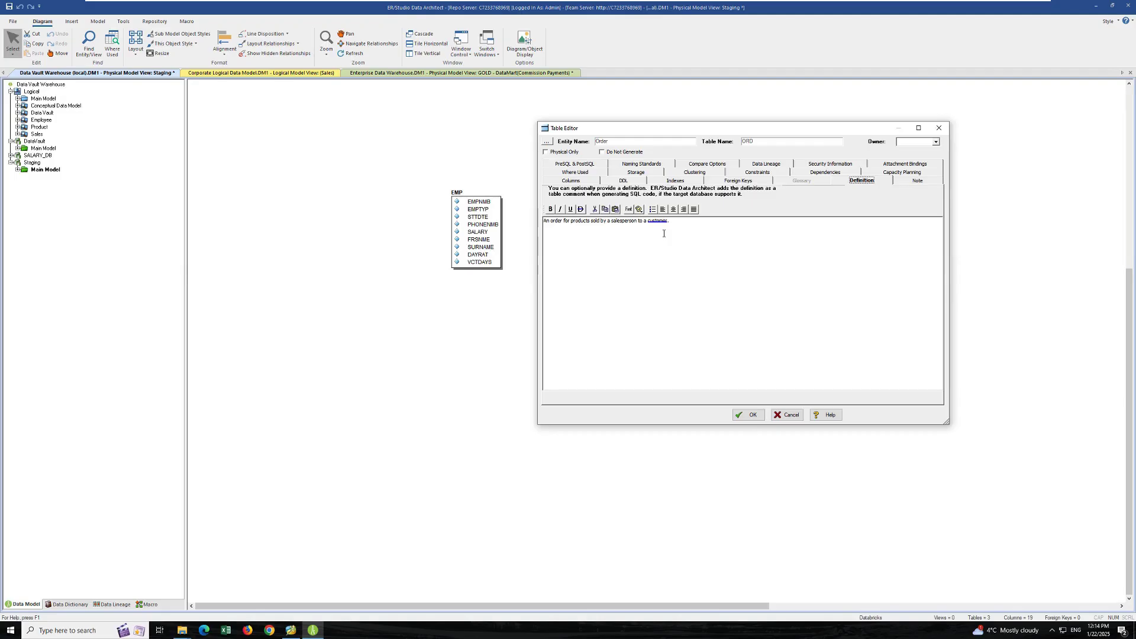
{"action": "left_click", "coordinate": [575, 182]}
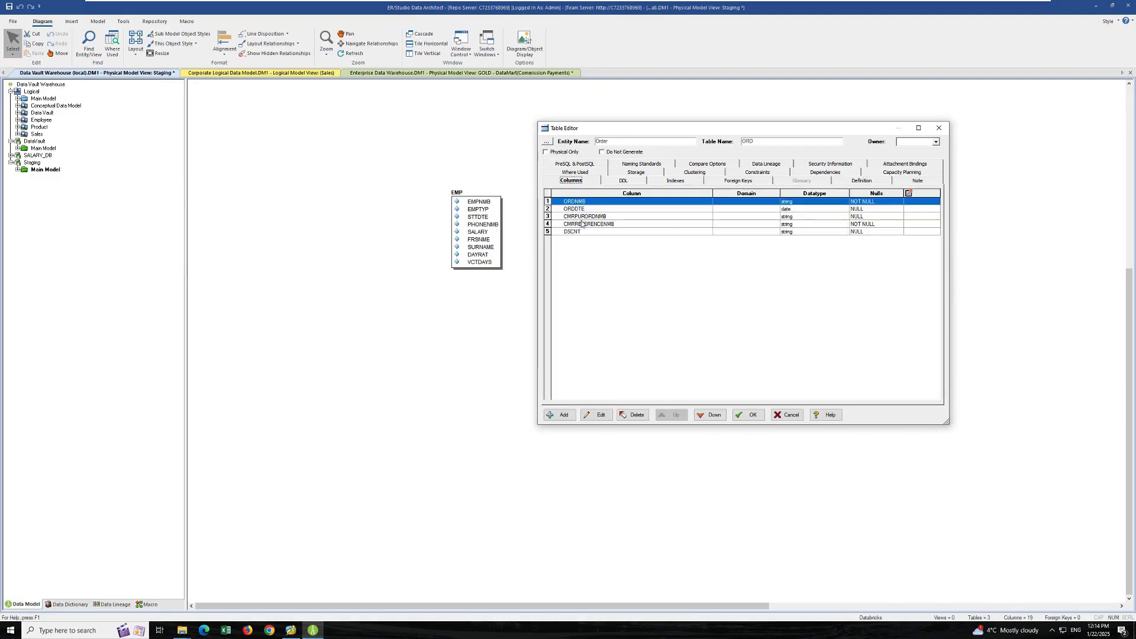
{"action": "left_click", "coordinate": [598, 415]}
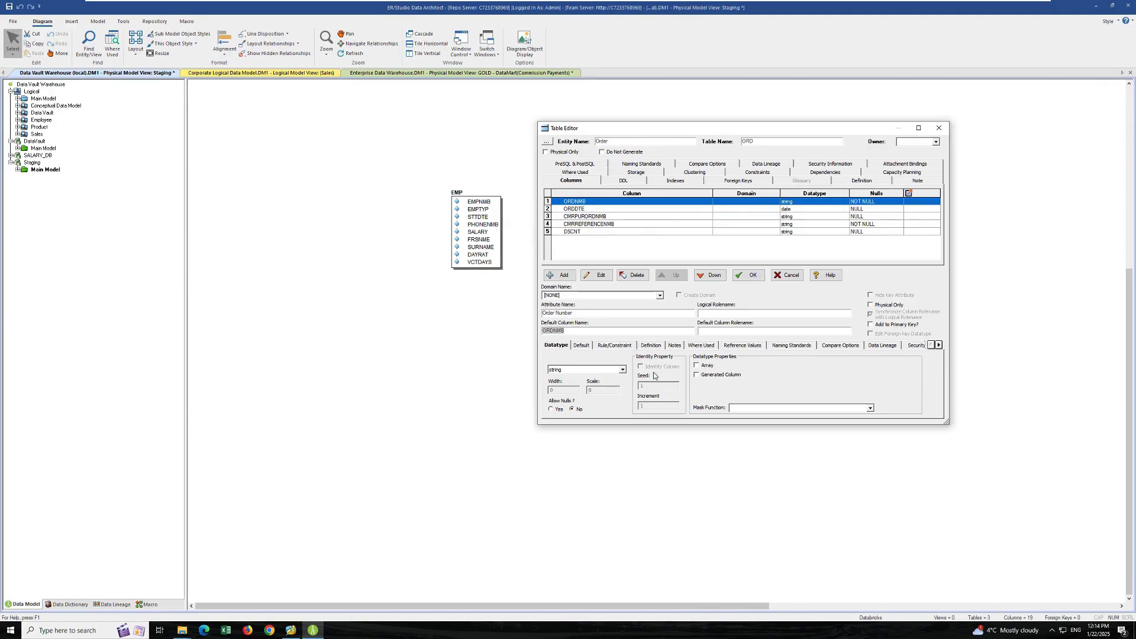
{"action": "left_click", "coordinate": [747, 279]}
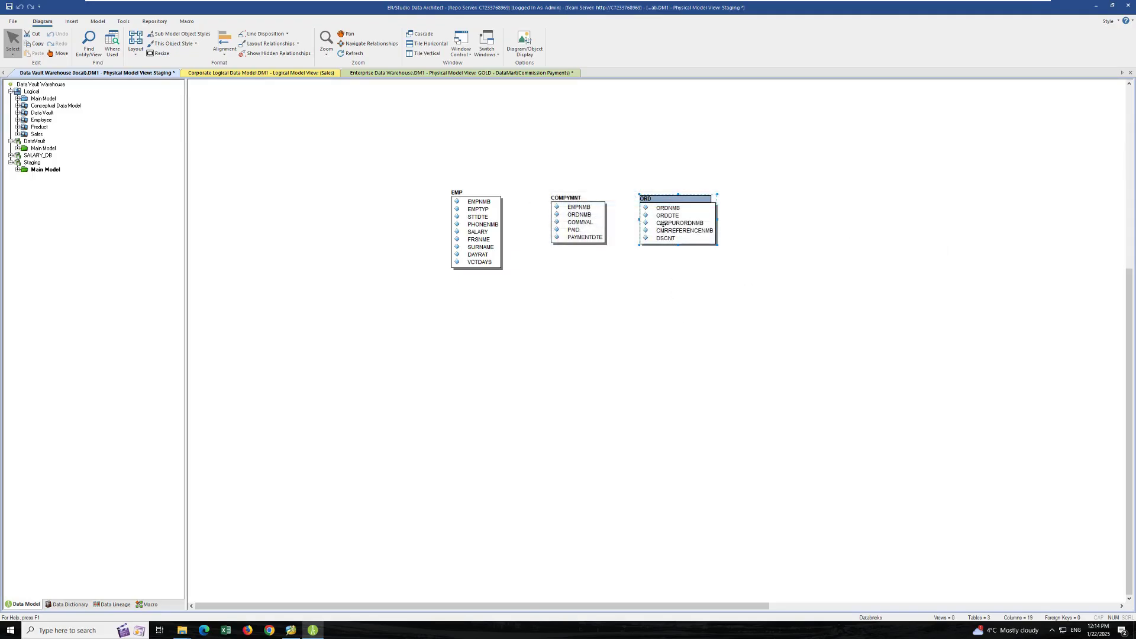
Start the Satellite macro on the staging ORD table, targeting the DataVault Main Model and the h_order hub.
{"action": "right_click", "coordinate": [663, 227]}
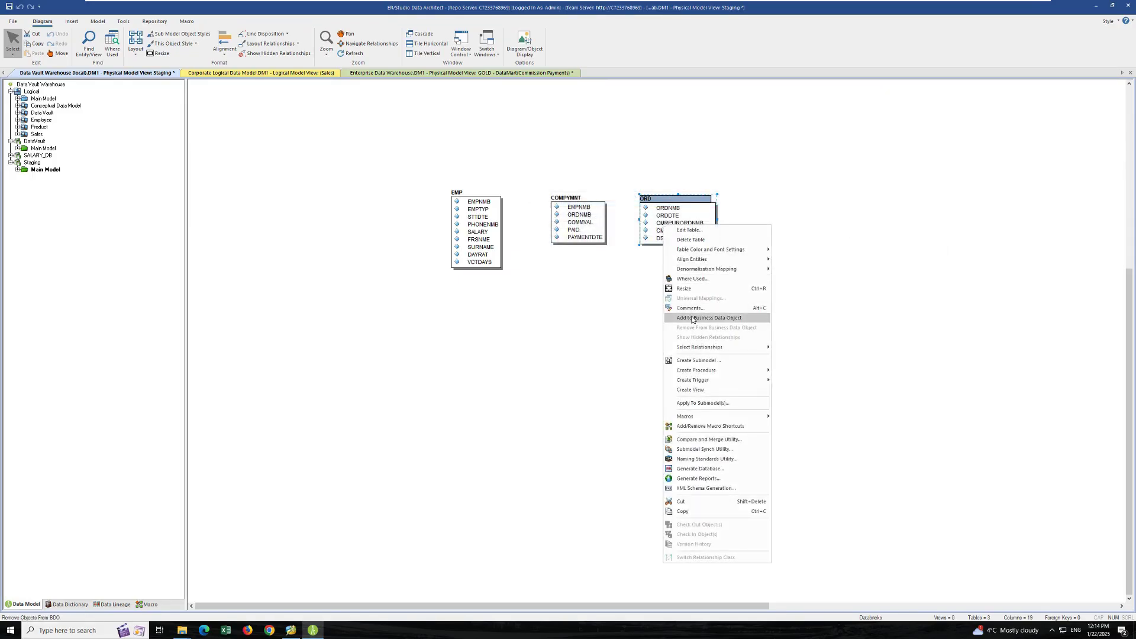
{"action": "mouse_move", "coordinate": [697, 416]}
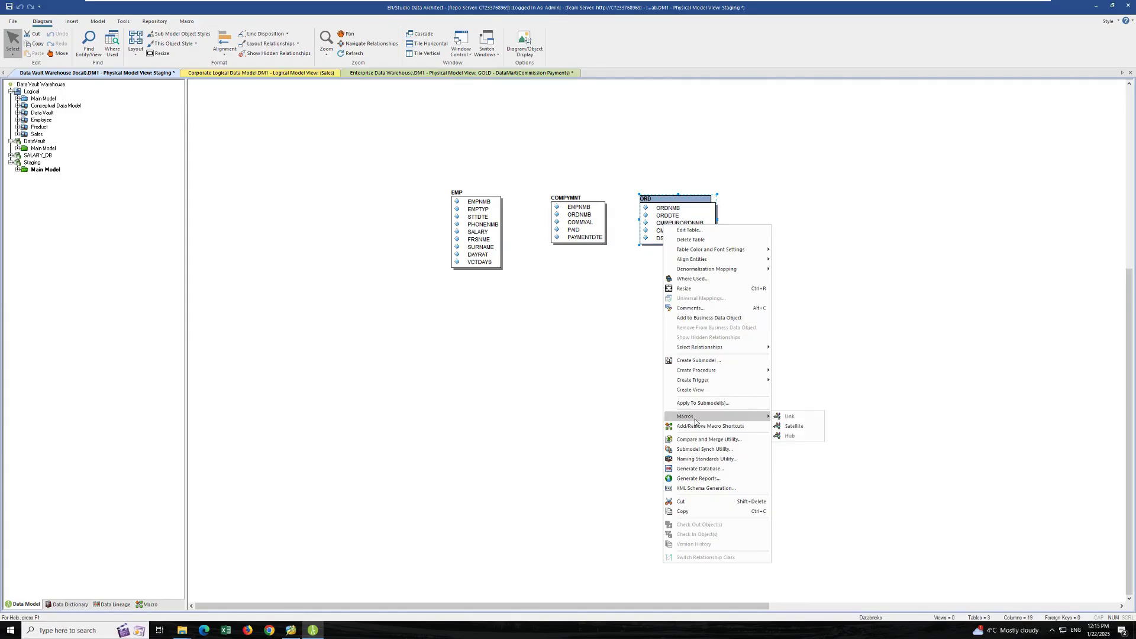
{"action": "left_click", "coordinate": [799, 426]}
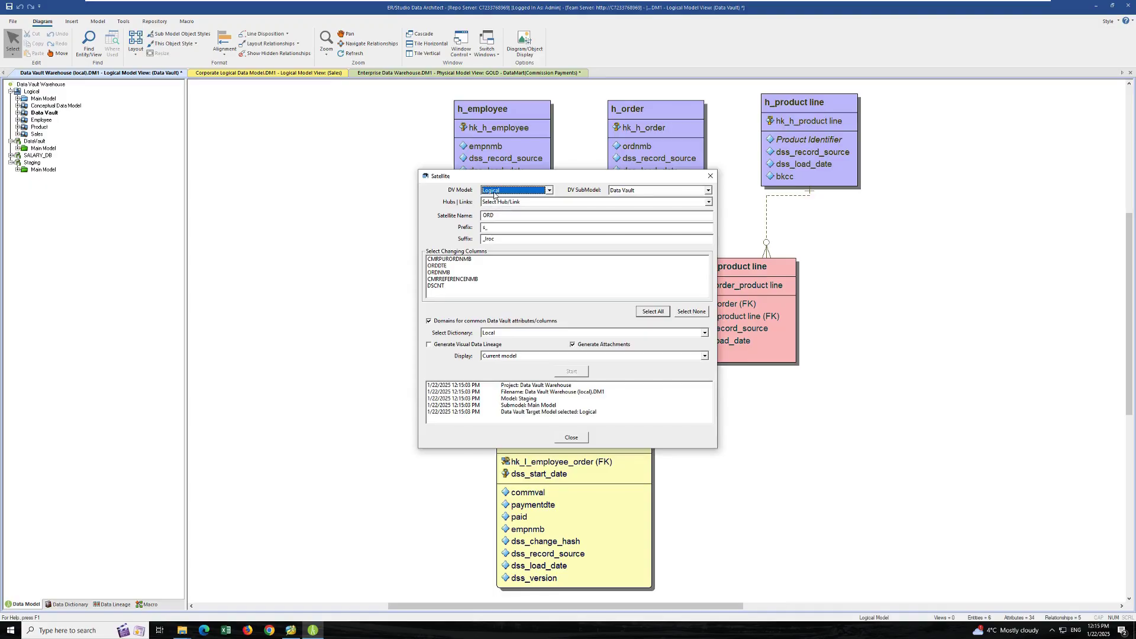
{"action": "left_click", "coordinate": [550, 190]}
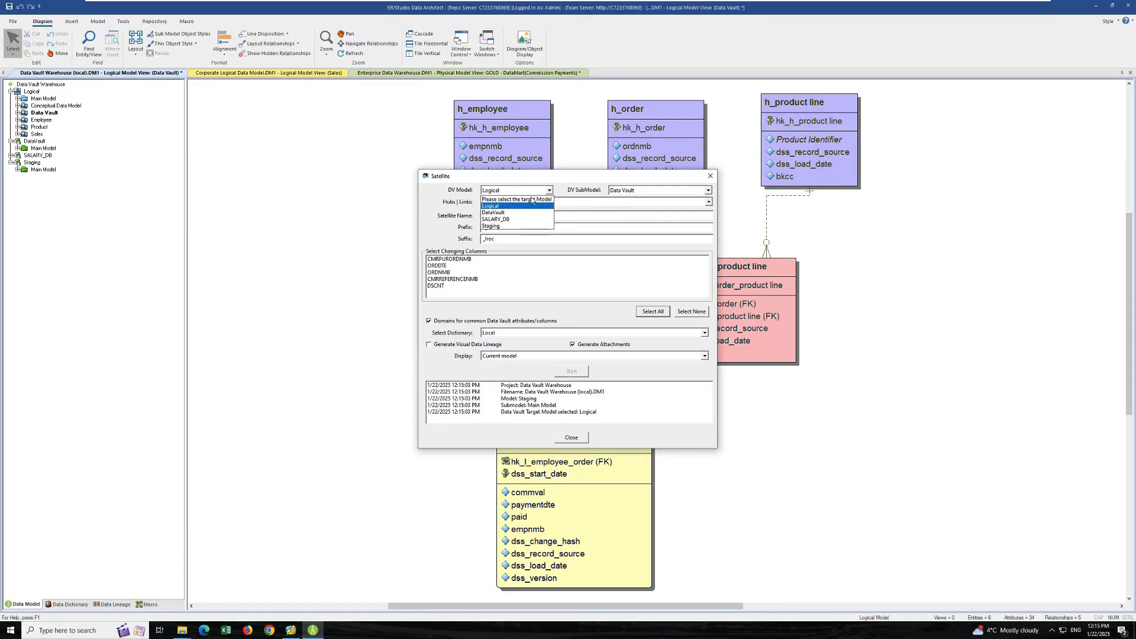
{"action": "left_click", "coordinate": [501, 214]}
{"action": "left_click", "coordinate": [708, 191]}
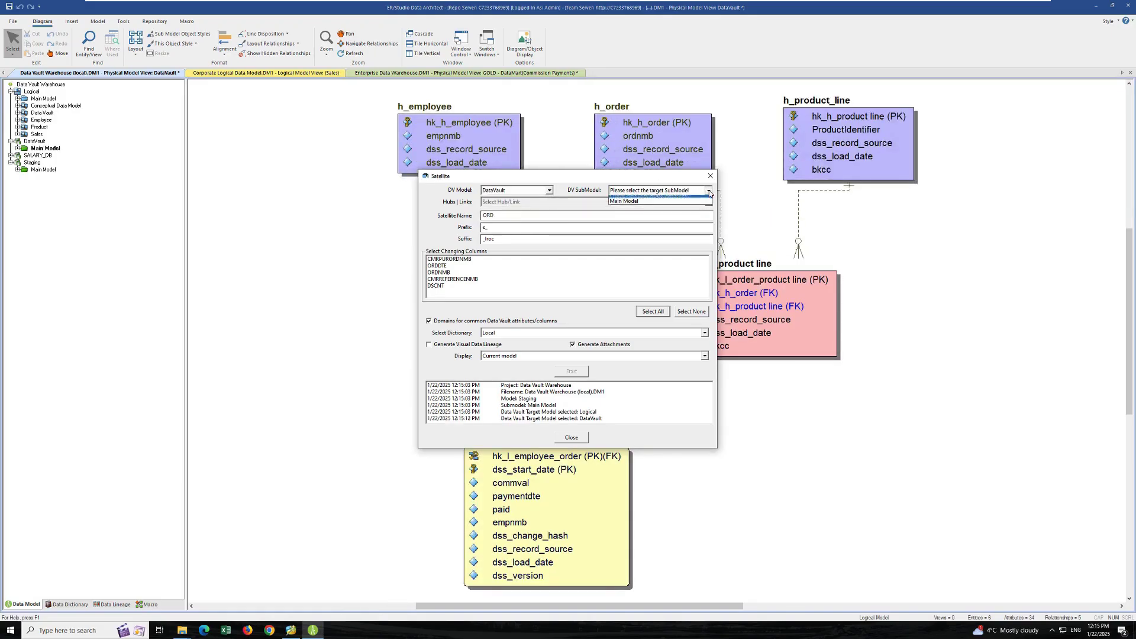
{"action": "left_click", "coordinate": [621, 201]}
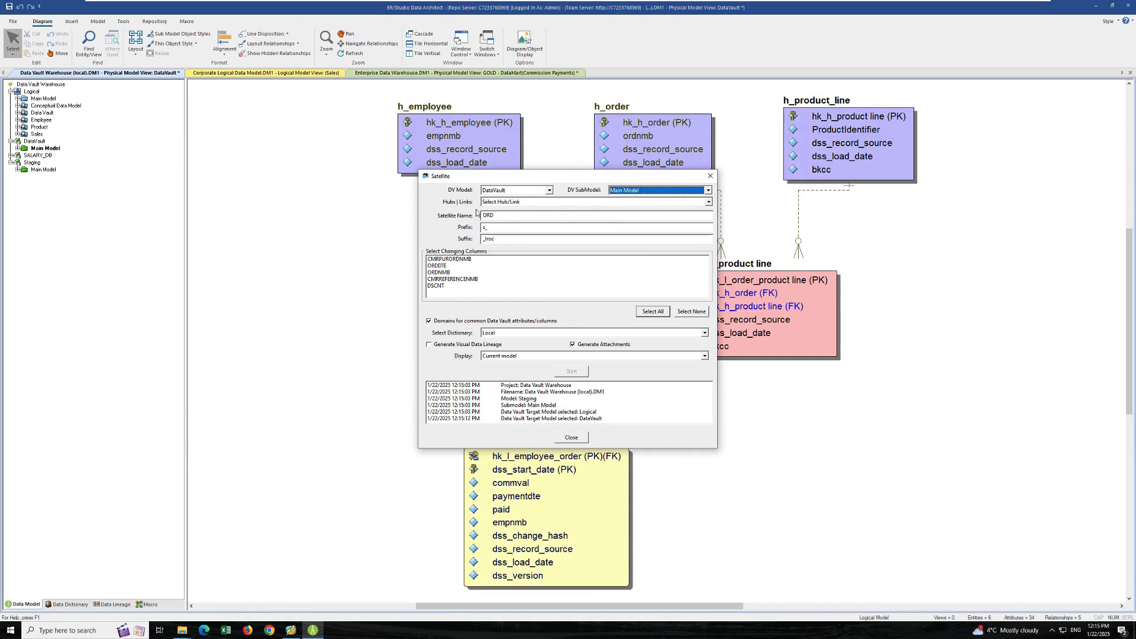
{"action": "left_click", "coordinate": [708, 202]}
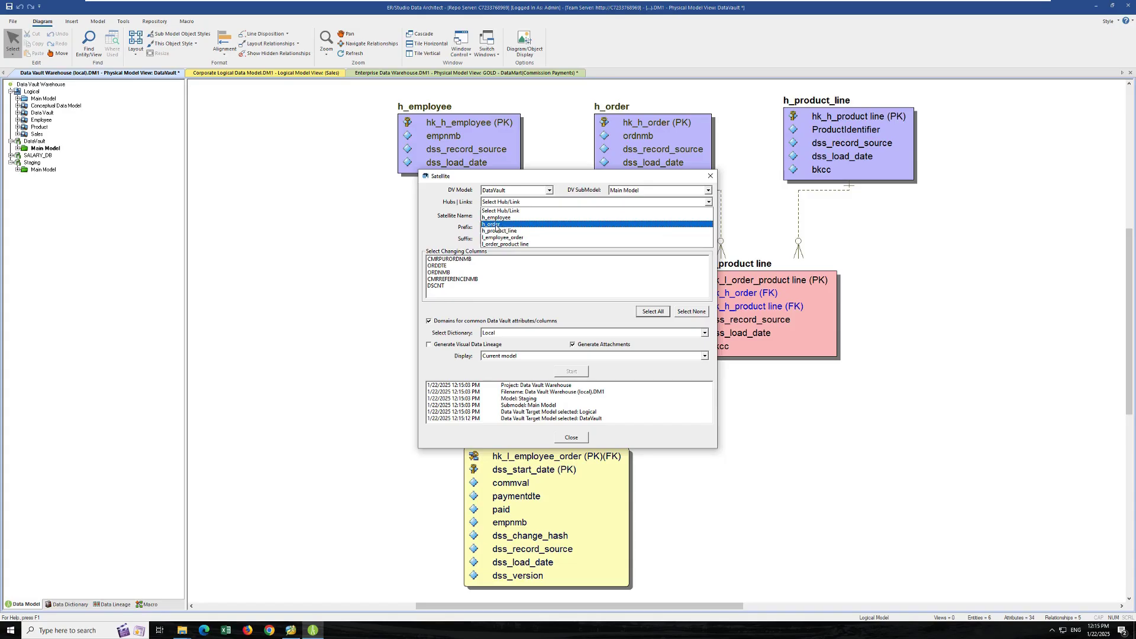
{"action": "left_click", "coordinate": [501, 225]}
Generate satellite SALARY_DB_ORD with changing columns CMRPURORDNMB, ORDDTE and CMRREFERENCENMB and visual data lineage enabled.
{"action": "left_click", "coordinate": [504, 216]}
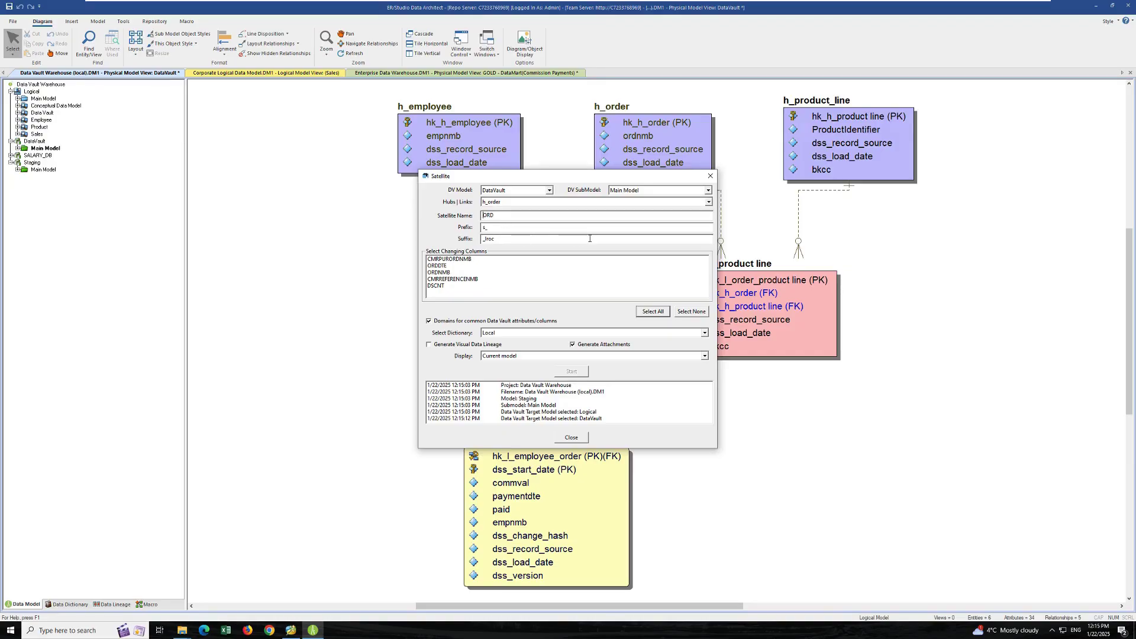
{"action": "type", "text": "SALARY_DB_"}
{"action": "left_click_drag", "start_coordinate": [454, 259], "coordinate": [461, 266]}
{"action": "left_click", "coordinate": [483, 280], "text": "ctrl"}
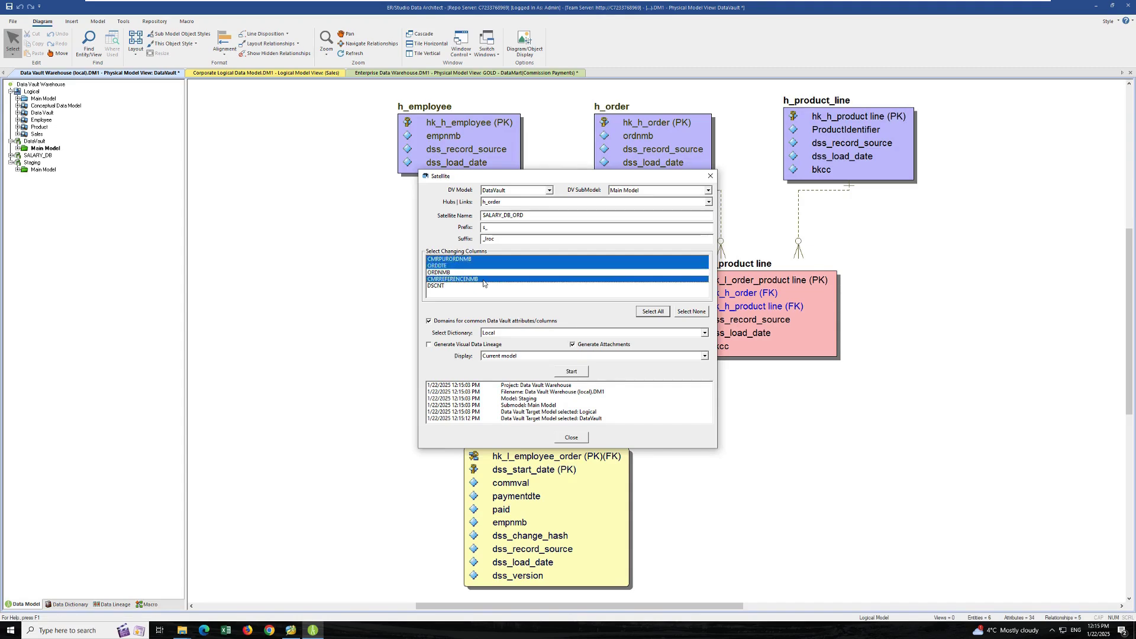
{"action": "left_click", "coordinate": [429, 345]}
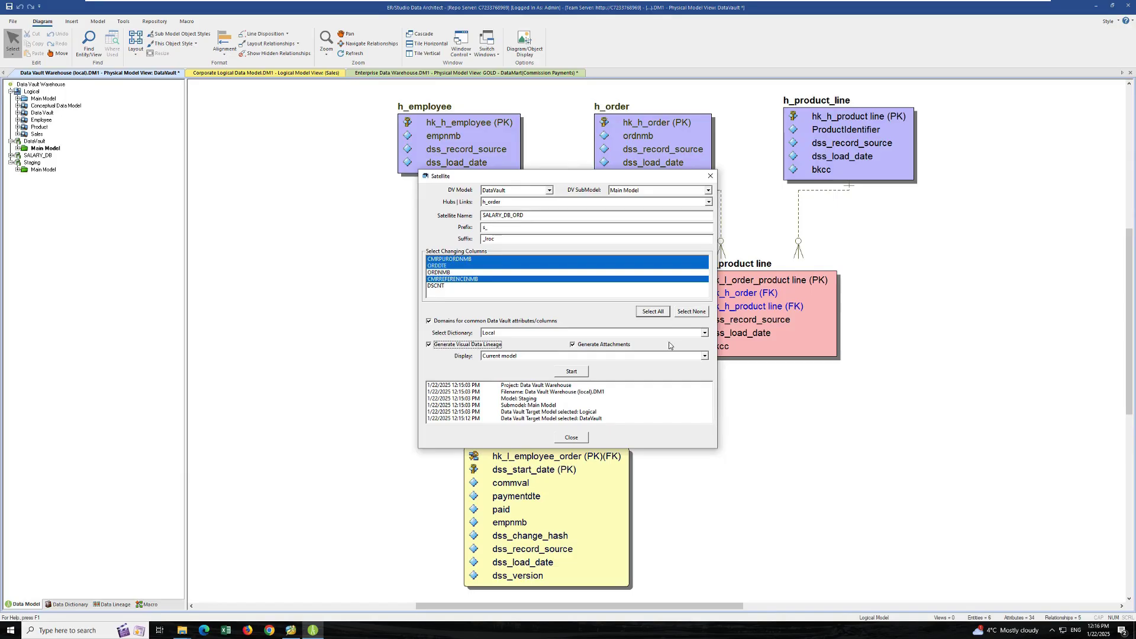
{"action": "left_click", "coordinate": [572, 373]}
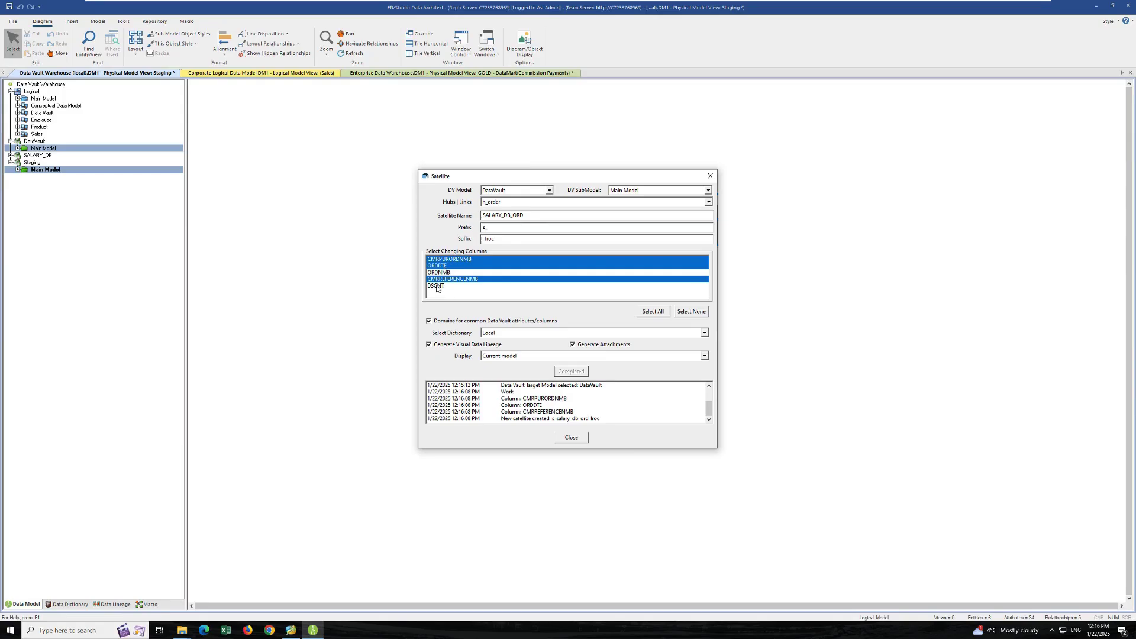
Generate a second h_order satellite named SALARY_DB_ORD_SENS with DSCNT as its only changing column, and close the macro.
{"action": "left_click", "coordinate": [436, 286]}
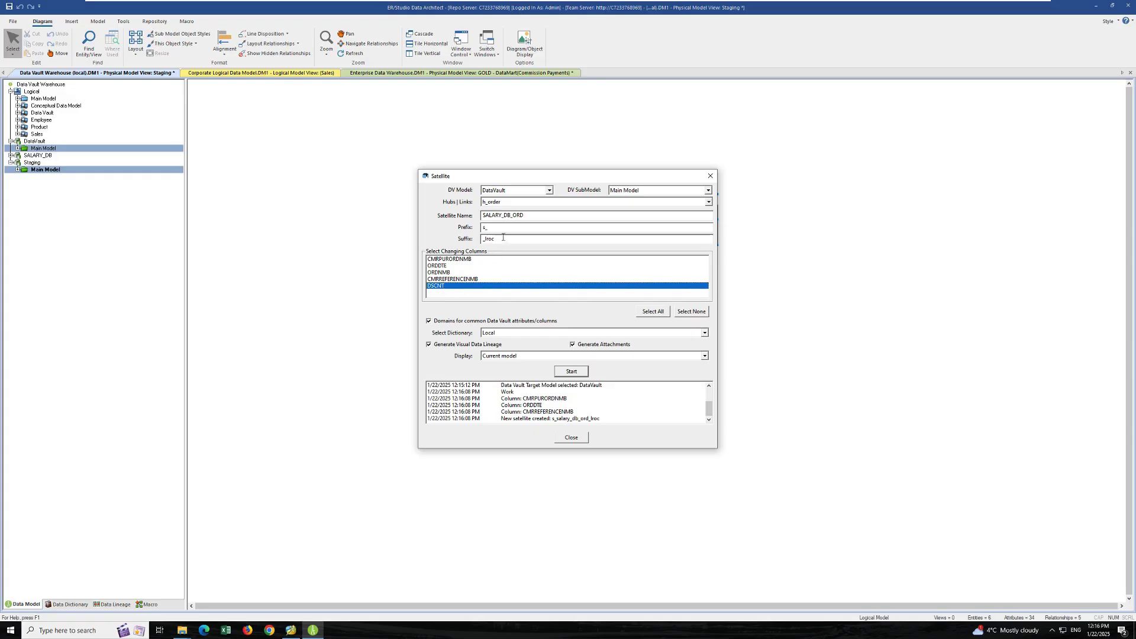
{"action": "left_click", "coordinate": [550, 218]}
{"action": "type", "text": "_SENS"}
{"action": "left_click", "coordinate": [571, 372]}
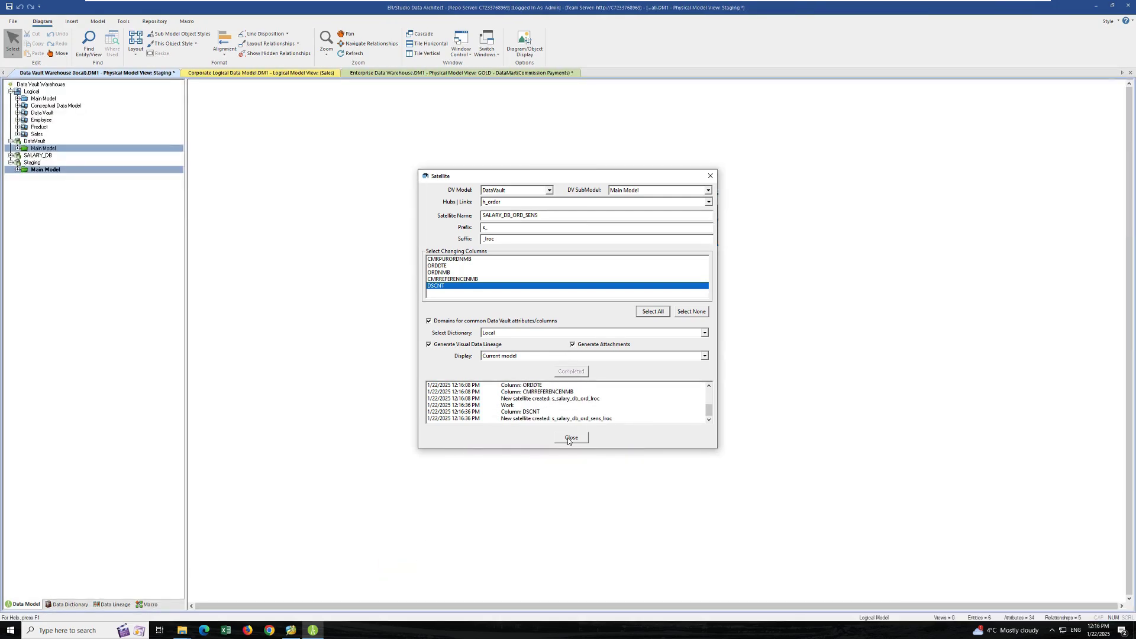
{"action": "left_click", "coordinate": [570, 439]}
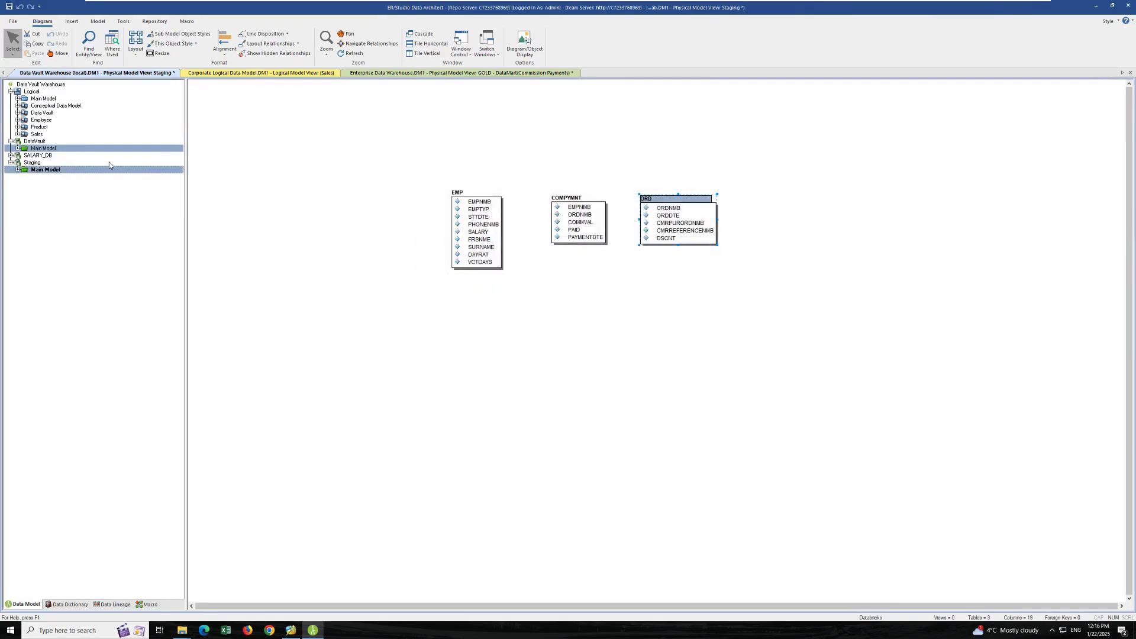
Review the new satellites in the DataVault Main Model and preview its Databricks DDL script without generating the database.
{"action": "double_click", "coordinate": [33, 149]}
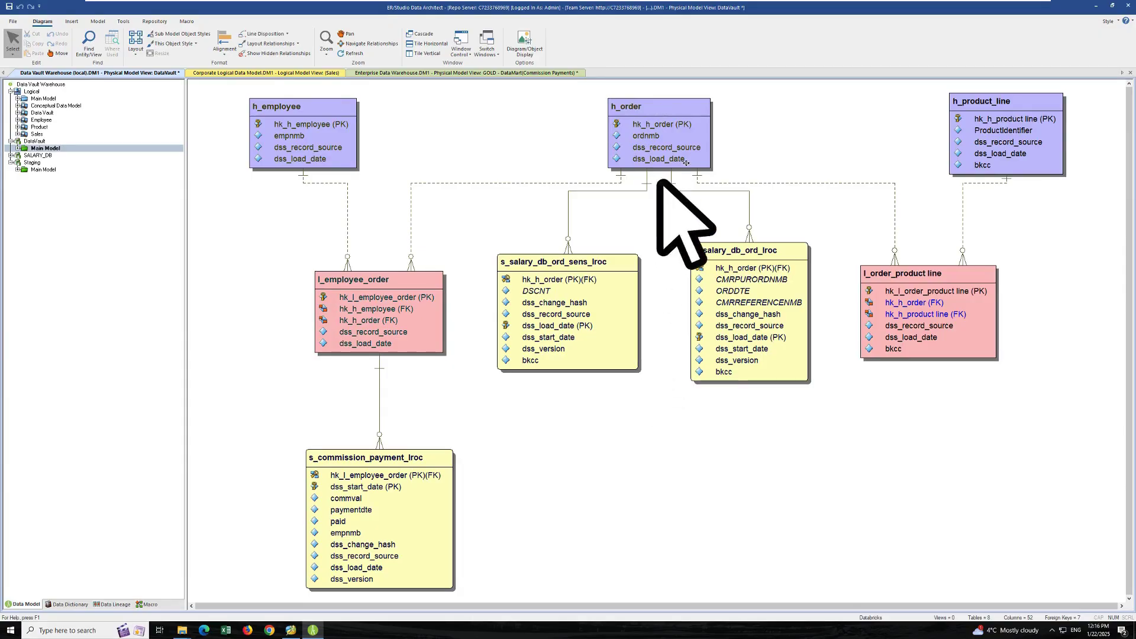
{"action": "mouse_move", "coordinate": [658, 144]}
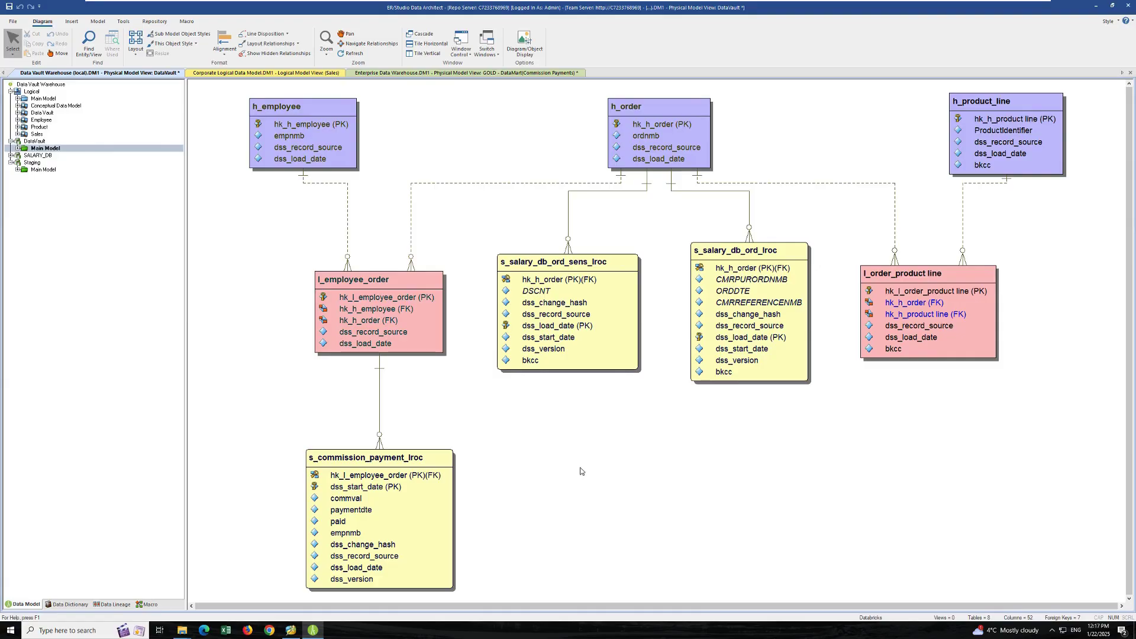
{"action": "right_click", "coordinate": [43, 149]}
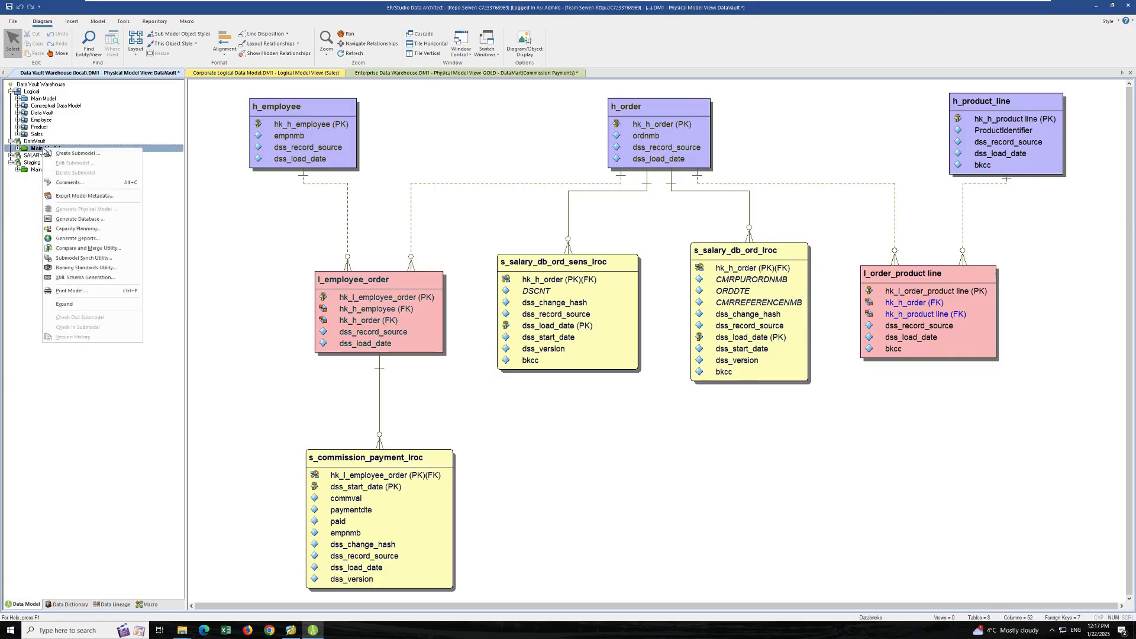
{"action": "left_click", "coordinate": [71, 219]}
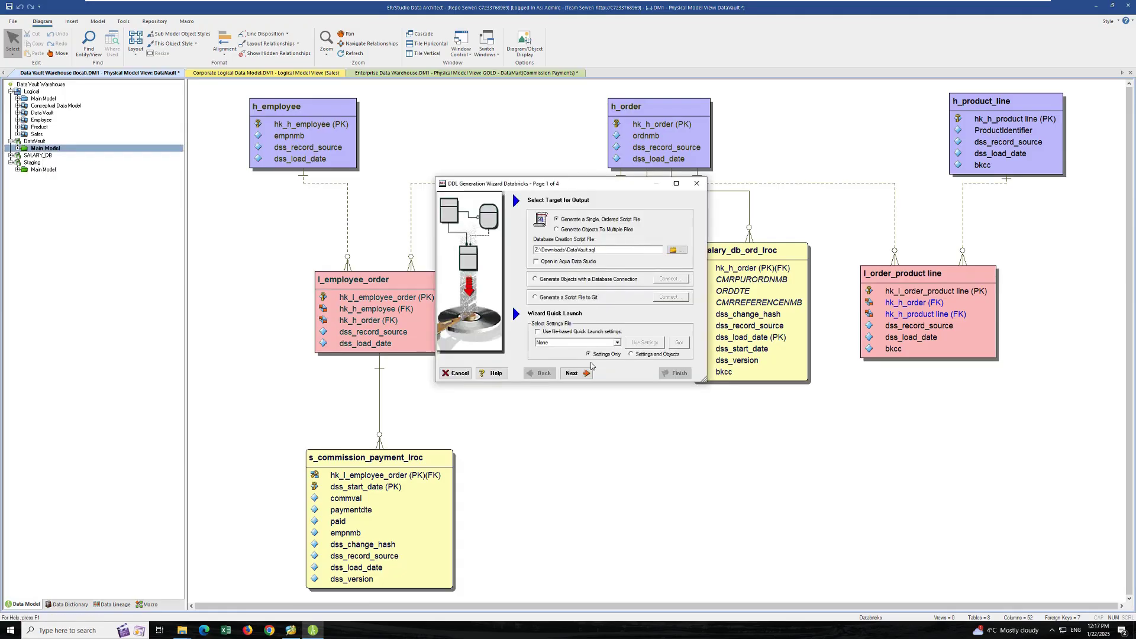
{"action": "left_click", "coordinate": [572, 372]}
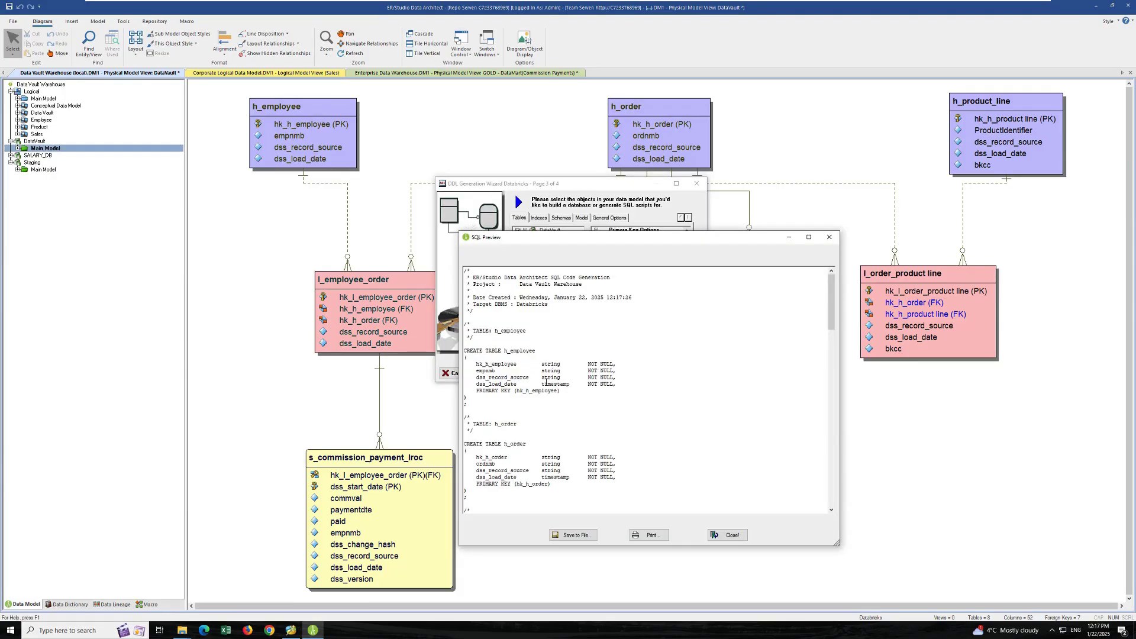
{"action": "scroll", "coordinate": [545, 382], "scroll_direction": "down", "scroll_amount": 5}
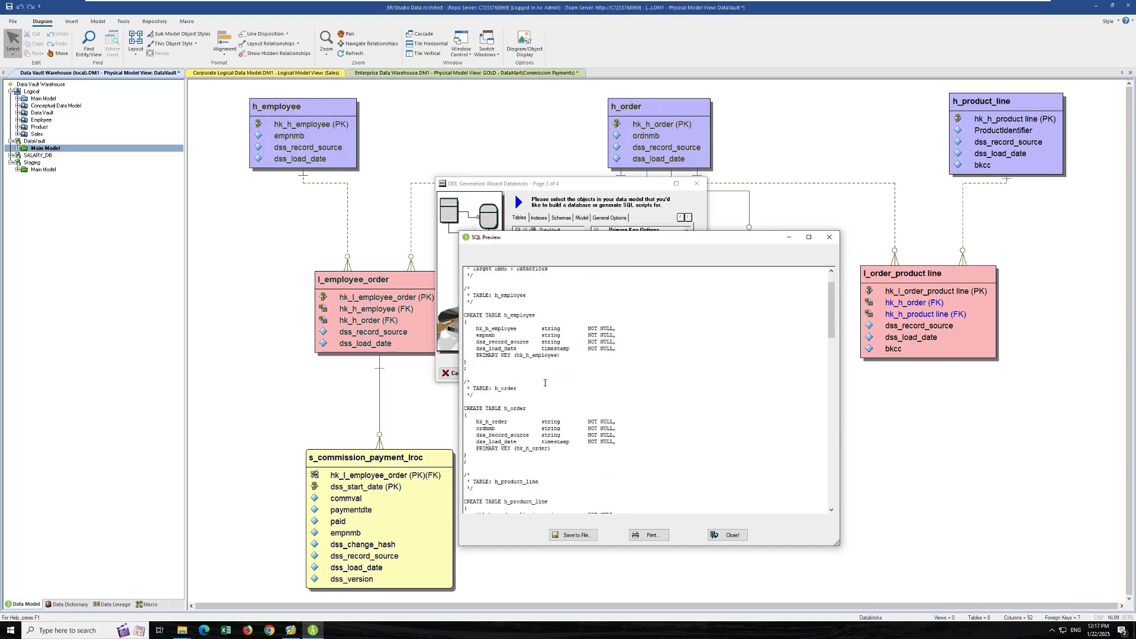
{"action": "left_click", "coordinate": [733, 535]}
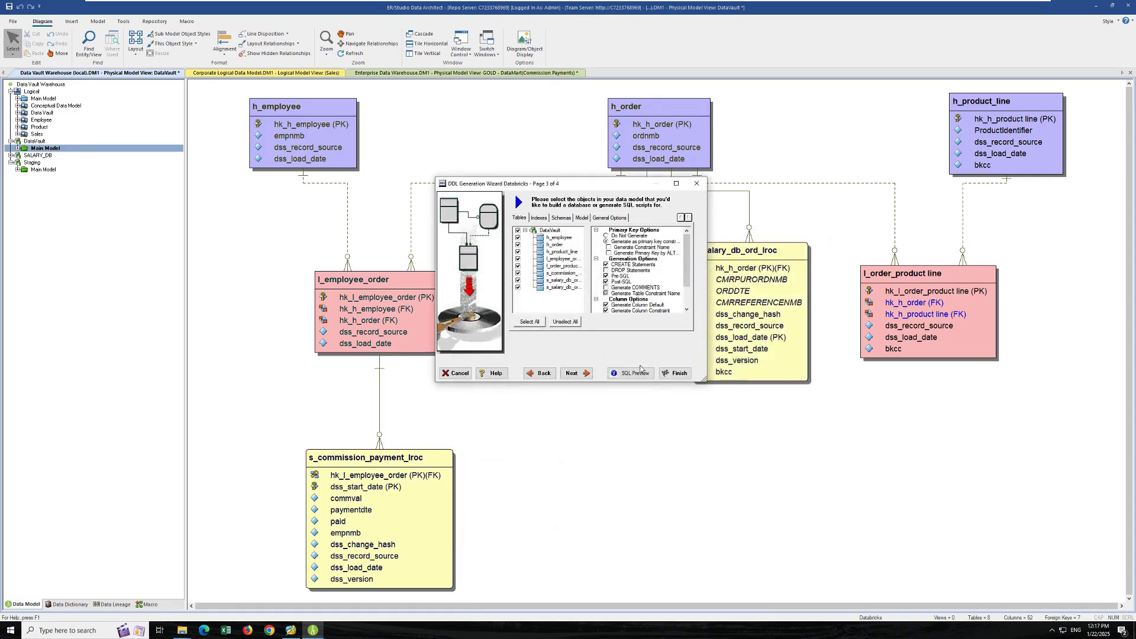
{"action": "left_click", "coordinate": [457, 374]}
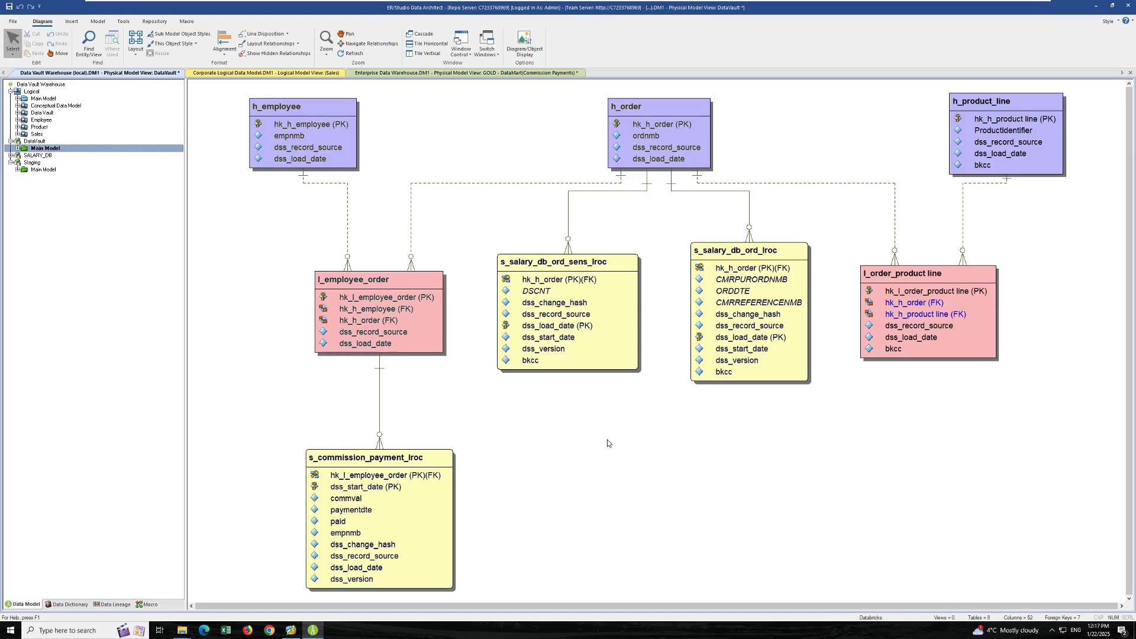
Open the data lineage view to examine the Data_Vault flow from ORD and h_order to the new satellites.
{"action": "left_click", "coordinate": [113, 604]}
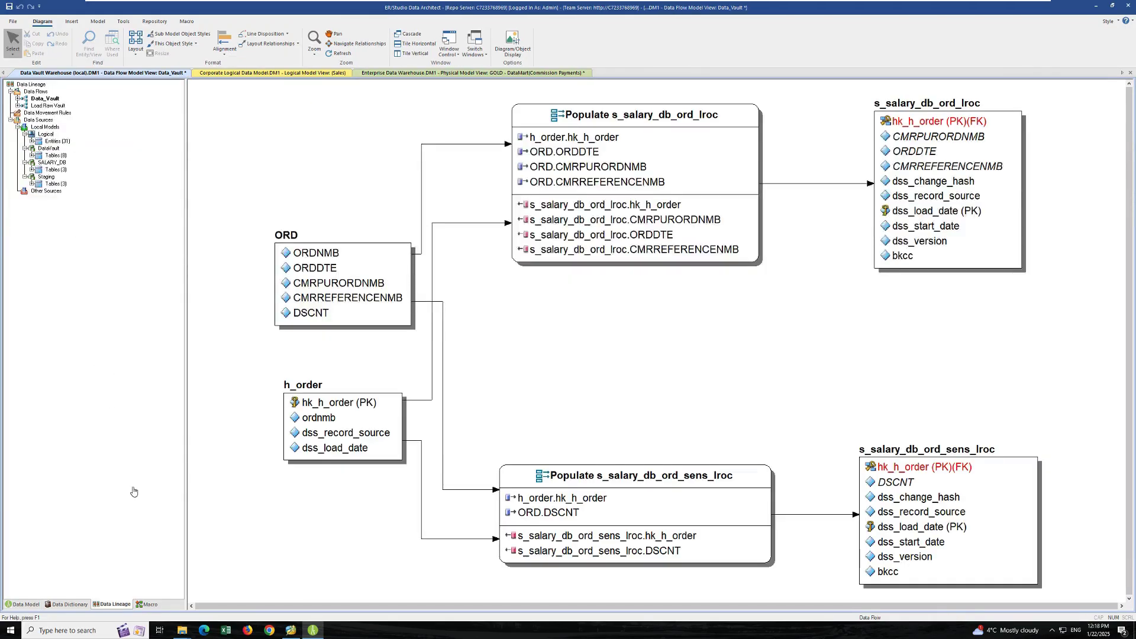